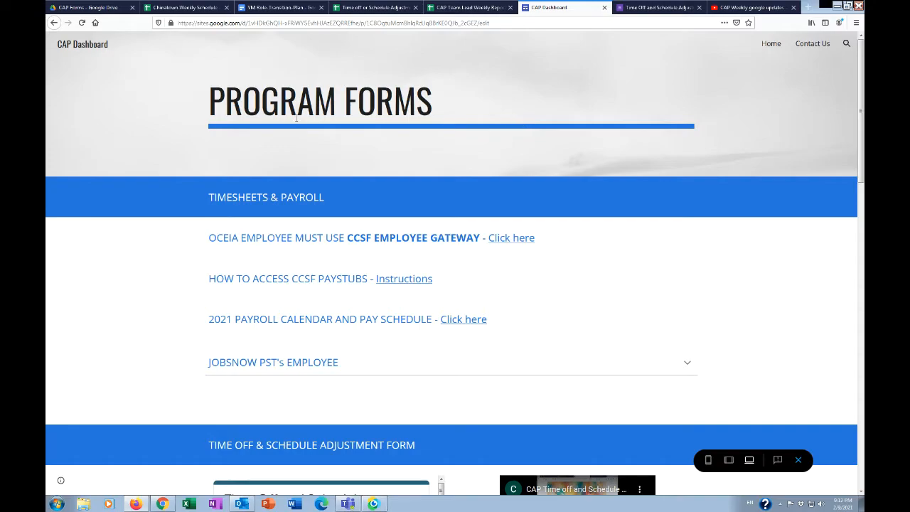
# Open the Time Off and Schedule Adjustment Request form from the CAP Dashboard's Program Forms page
pyautogui.scroll(-4, 536, 121)
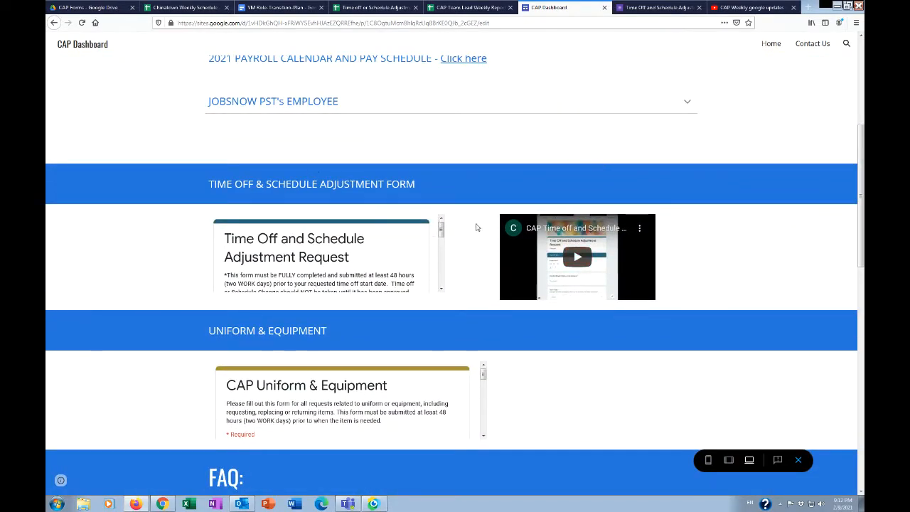
pyautogui.moveTo(432, 229)
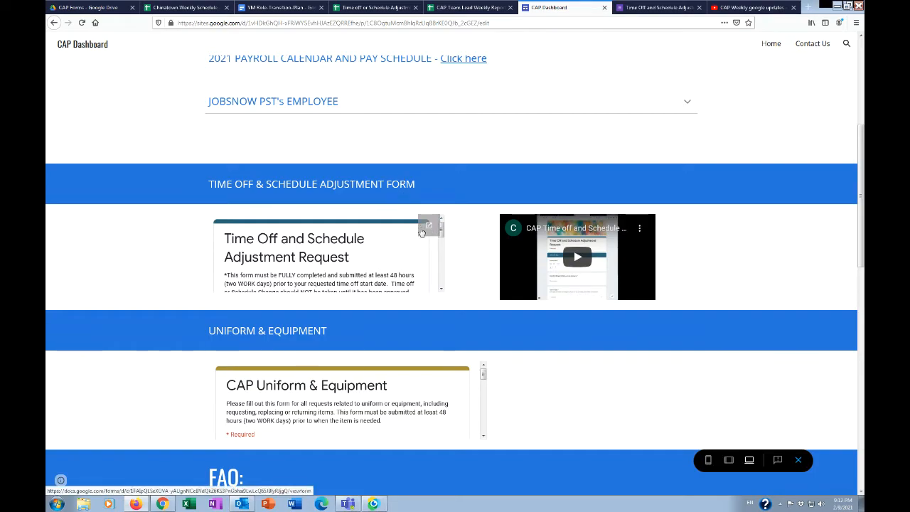
pyautogui.click(427, 233)
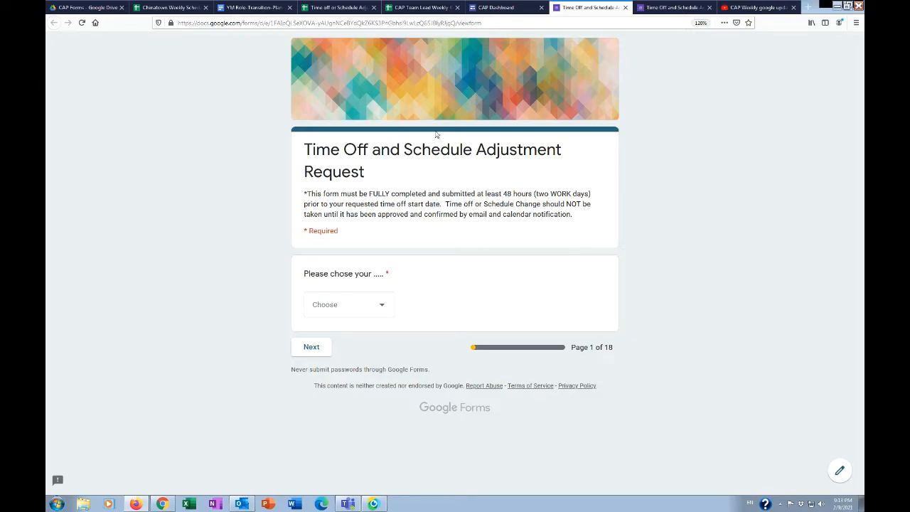
# Look at the time-off responses spreadsheet and open the Time off and Schedule Adjustments folder within CAP Forms in Drive
pyautogui.click(355, 8)
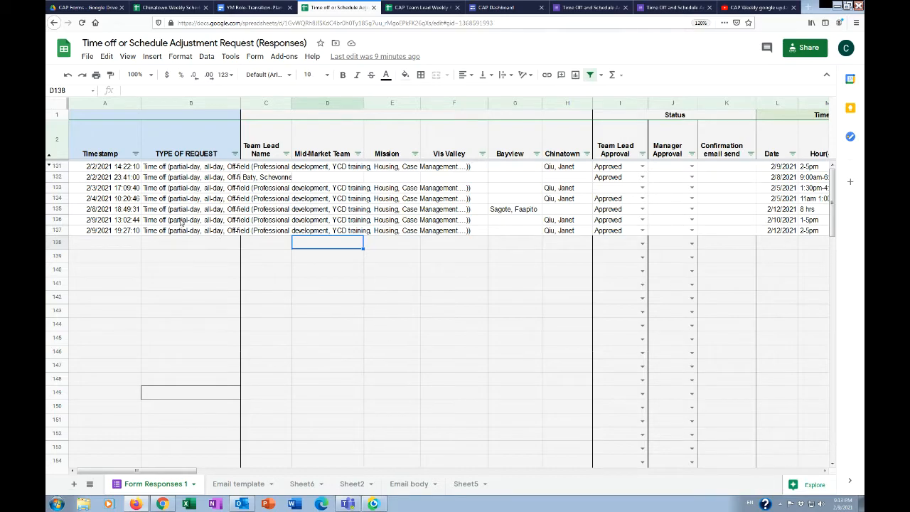
pyautogui.click(73, 7)
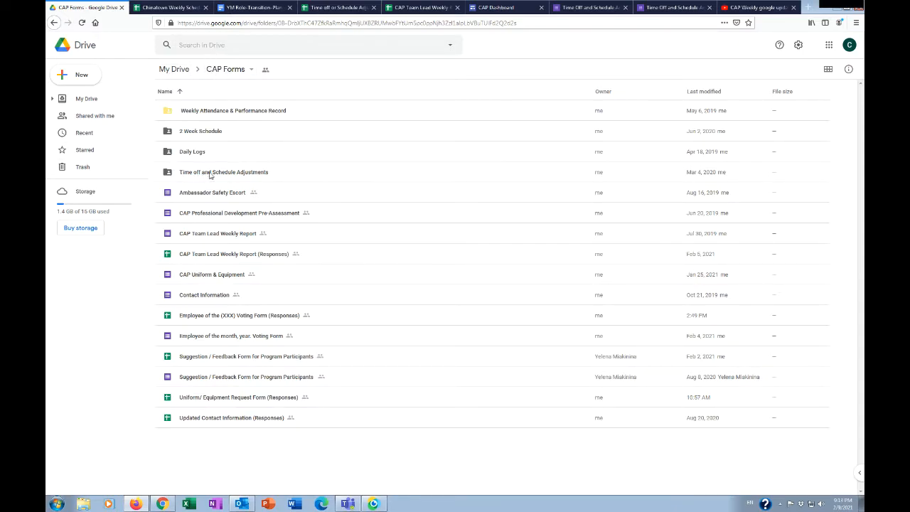
pyautogui.doubleClick(271, 173)
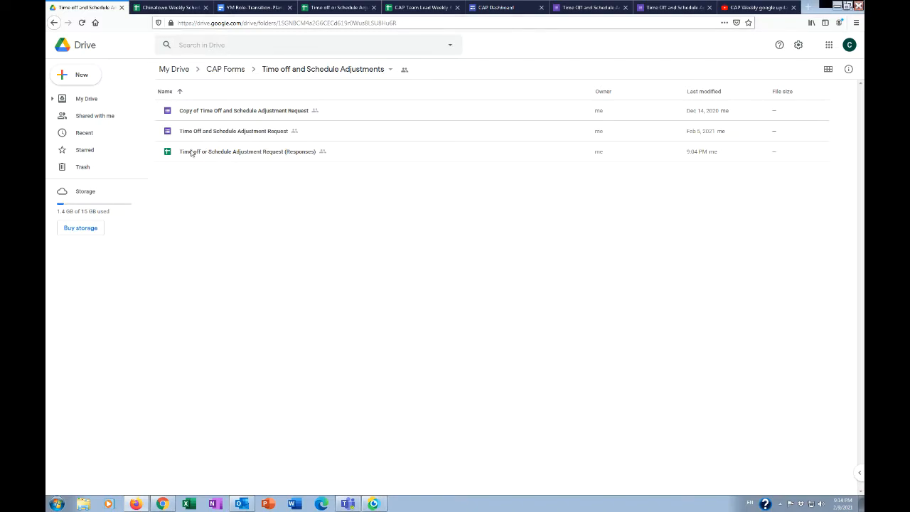
# Clear the Team Lead Approval status for the request in row 137 of the time-off responses spreadsheet
pyautogui.click(329, 8)
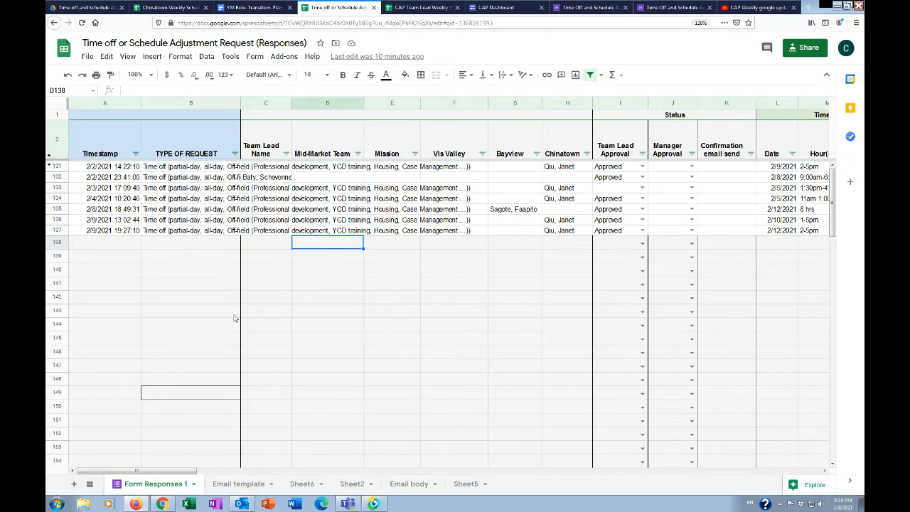
pyautogui.click(609, 233)
pyautogui.click(643, 231)
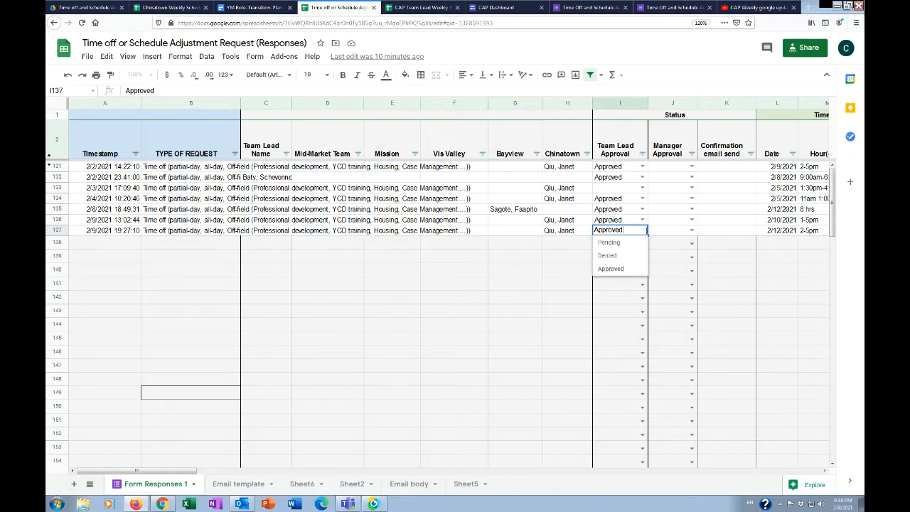
pyautogui.click(626, 268)
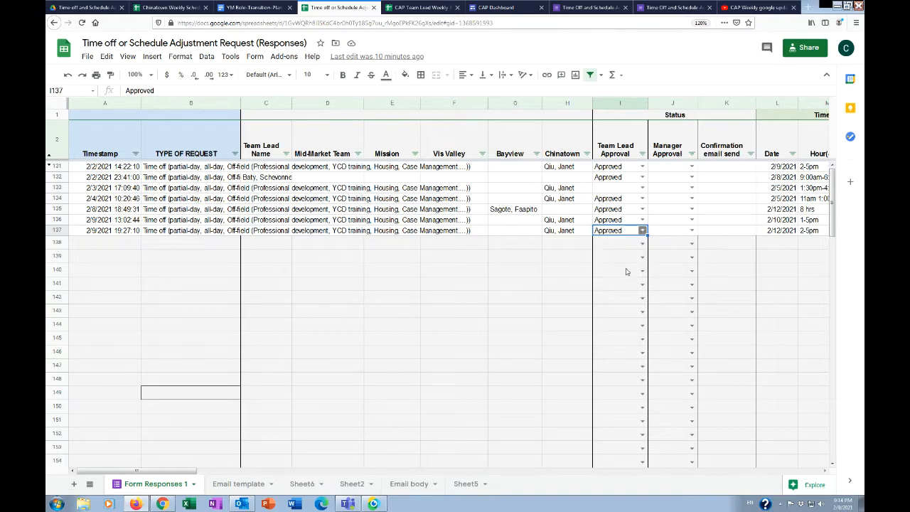
pyautogui.click(643, 231)
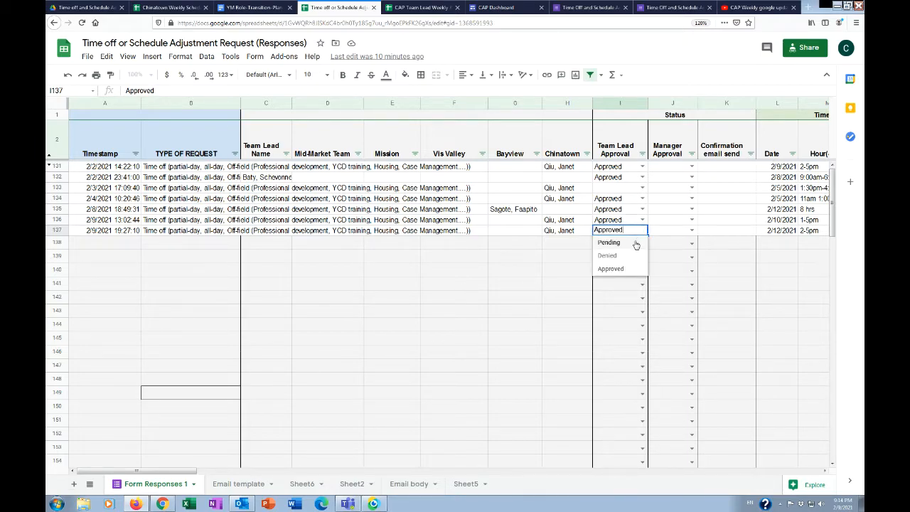
pyautogui.click(608, 325)
pyautogui.click(616, 231)
pyautogui.press('Delete')
pyautogui.click(618, 365)
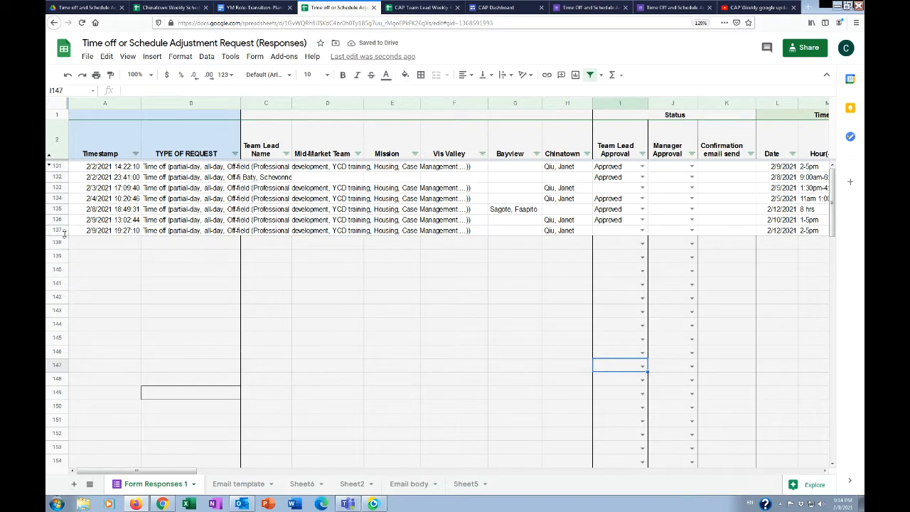
# Compare the row 137 request on Form Responses 1 with its entry on the Email template sheet, and check Sheet6
pyautogui.click(92, 232)
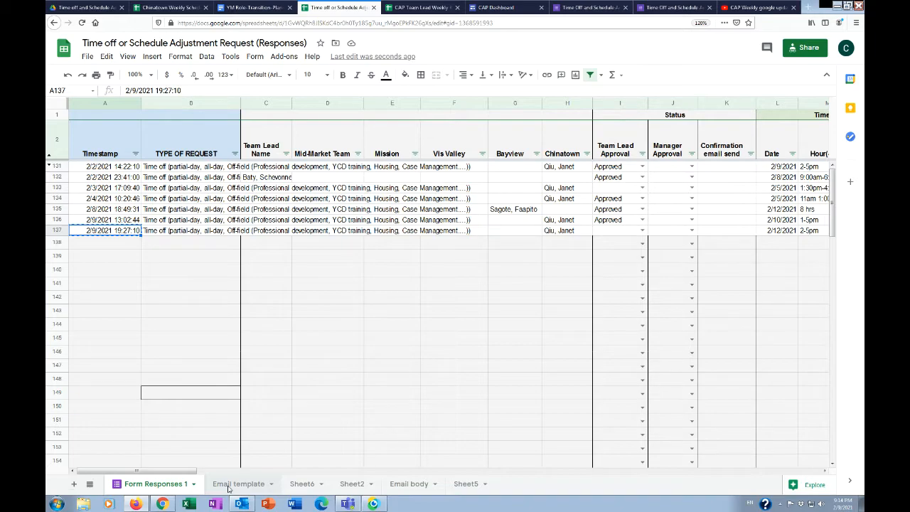
pyautogui.click(228, 487)
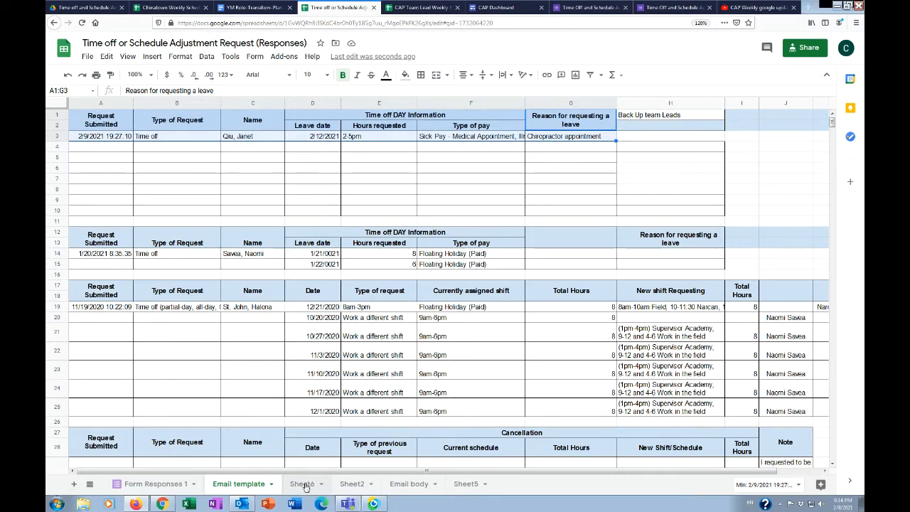
pyautogui.click(165, 484)
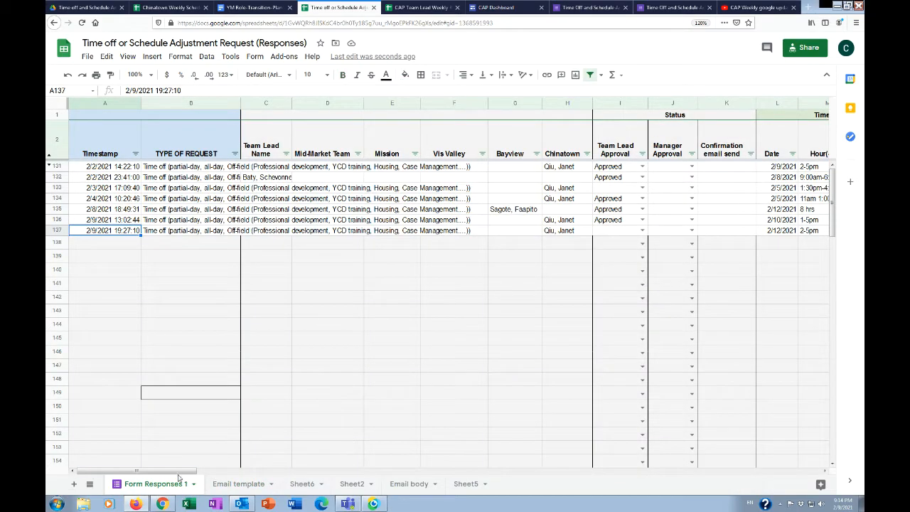
pyautogui.moveTo(170, 478)
pyautogui.mouseDown()
pyautogui.moveTo(351, 486)
pyautogui.moveTo(168, 487)
pyautogui.mouseUp()
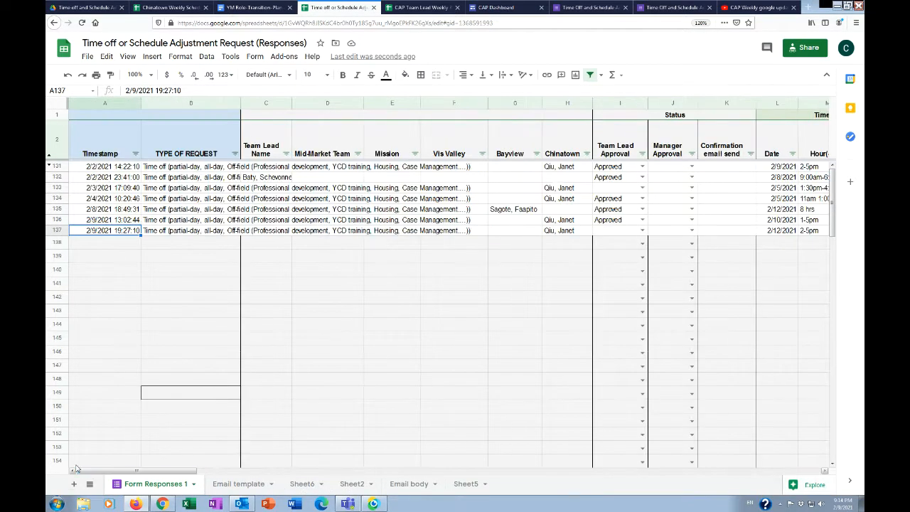
pyautogui.click(239, 483)
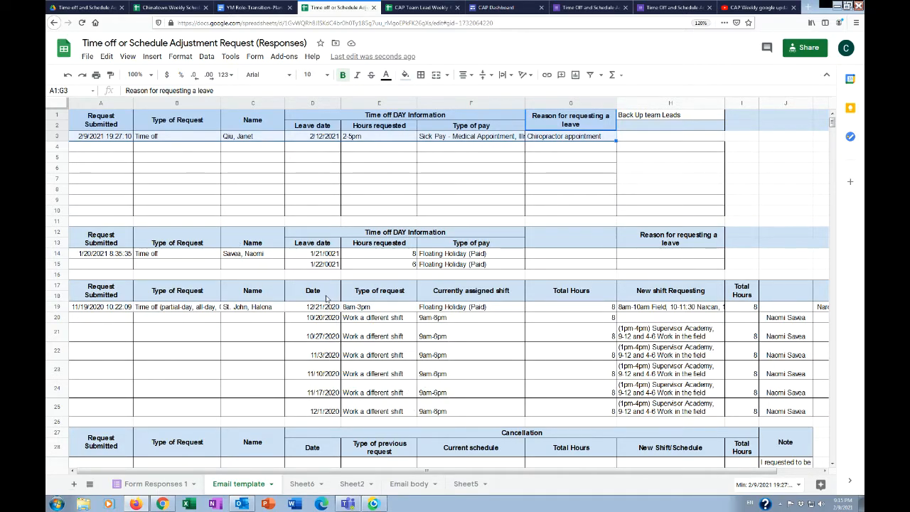
pyautogui.click(302, 484)
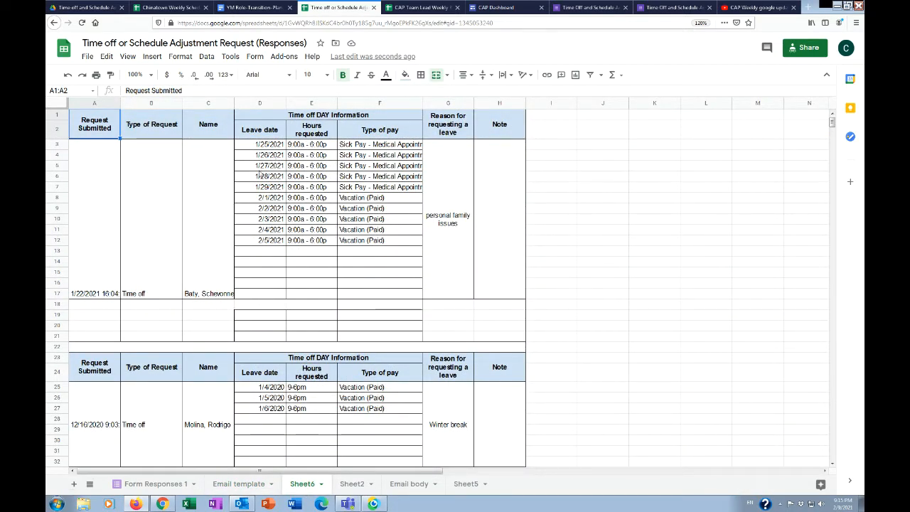
pyautogui.click(239, 484)
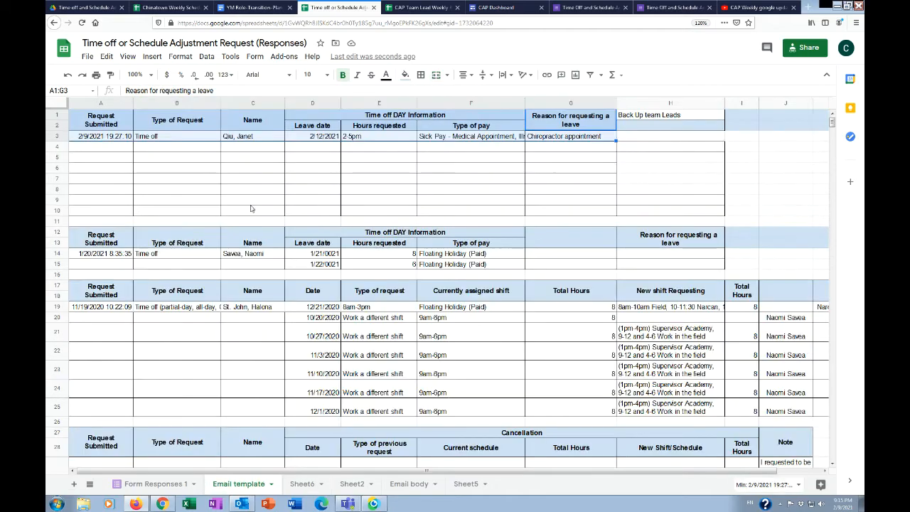
pyautogui.click(110, 140)
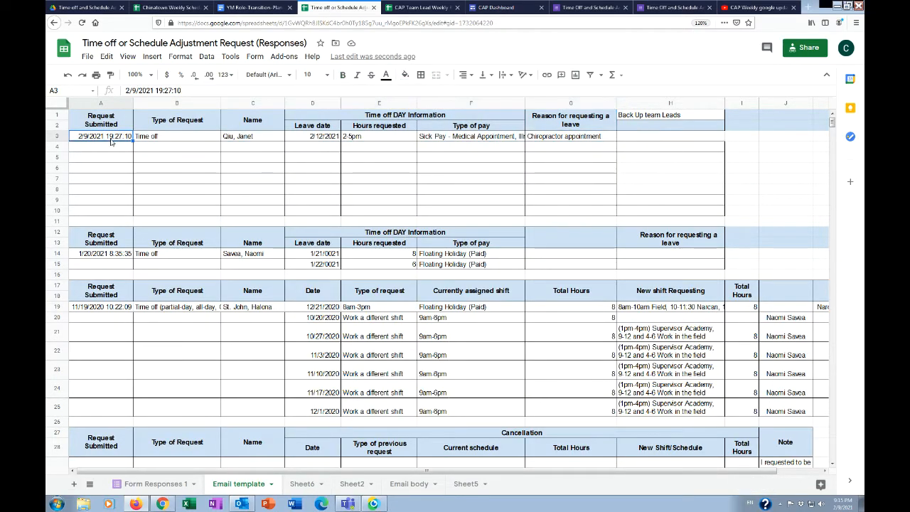
pyautogui.click(138, 485)
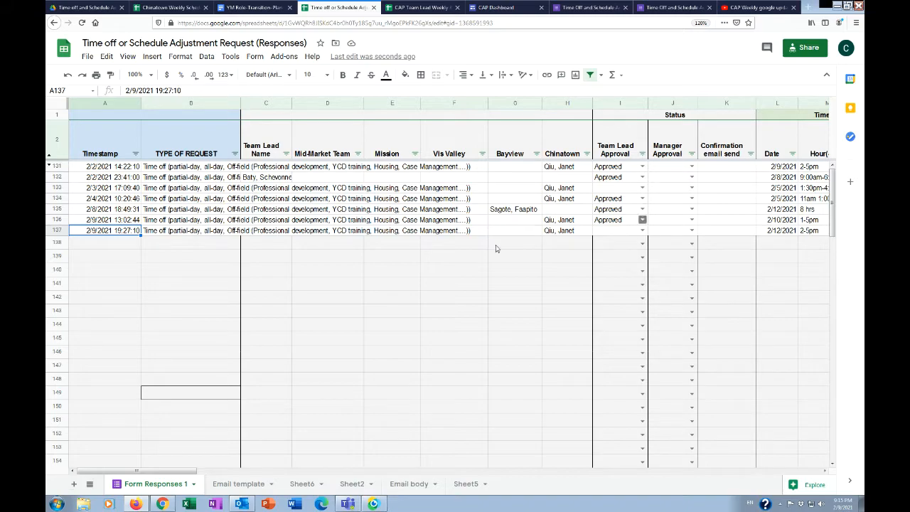
pyautogui.click(238, 483)
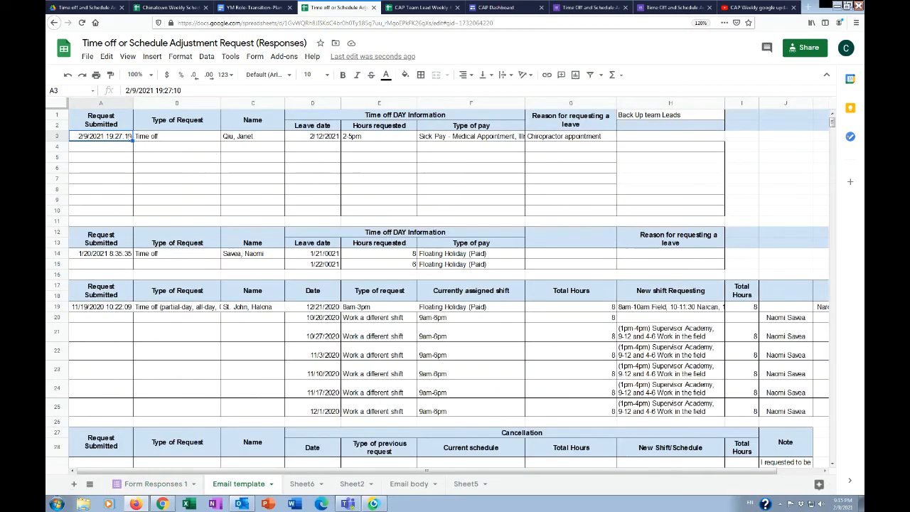
# Apply all borders to the time-off request table in A1:G3 on the Email template sheet
pyautogui.click(560, 138)
pyautogui.moveTo(560, 137); pyautogui.dragTo(93, 120)
pyautogui.click(421, 74)
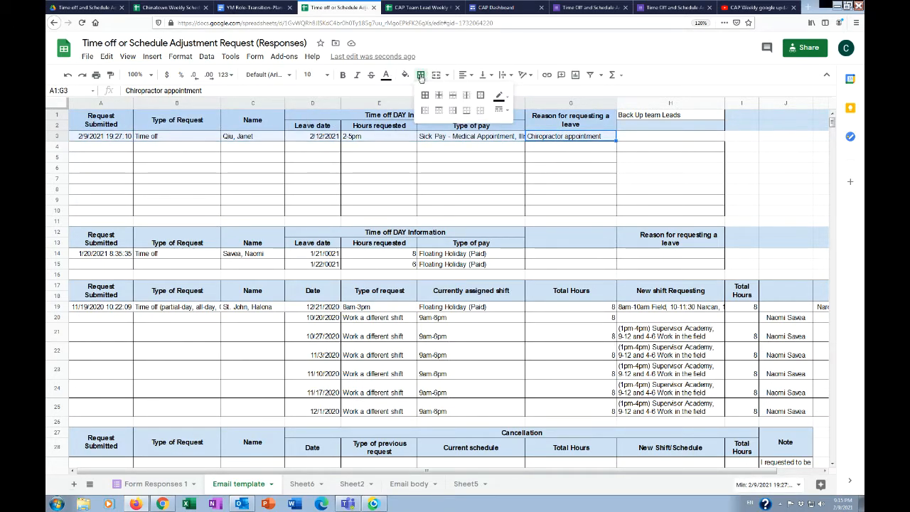
pyautogui.click(423, 94)
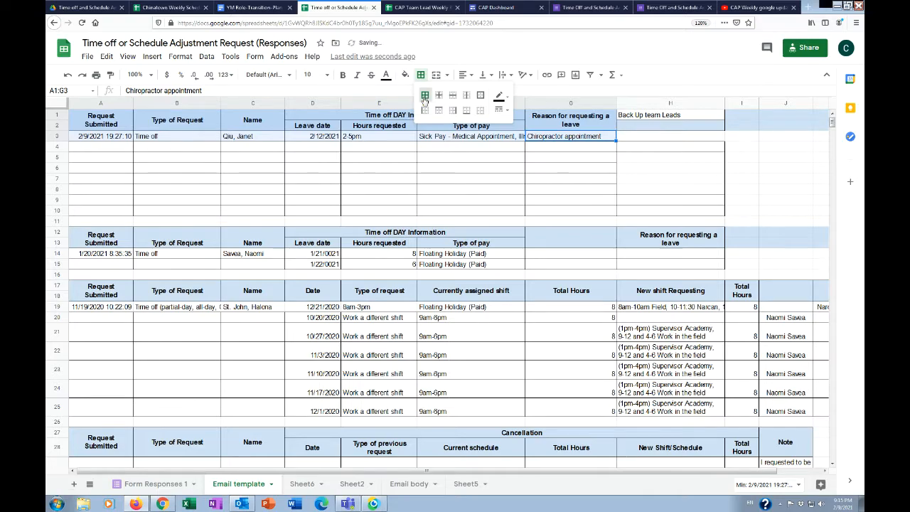
# Copy the time-off request table A1:G3, including its header rows
pyautogui.click(554, 162)
pyautogui.moveTo(569, 138); pyautogui.dragTo(85, 131)
pyautogui.hotkey('ctrl', 'c')
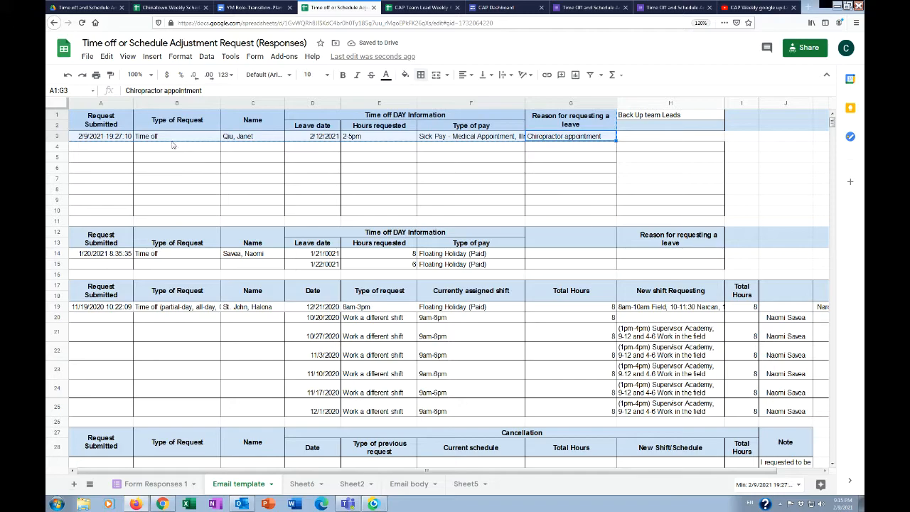
# Switch to Outlook, start a new email and enter a "Hi" greeting with the two recipients' first names
pyautogui.click(242, 503)
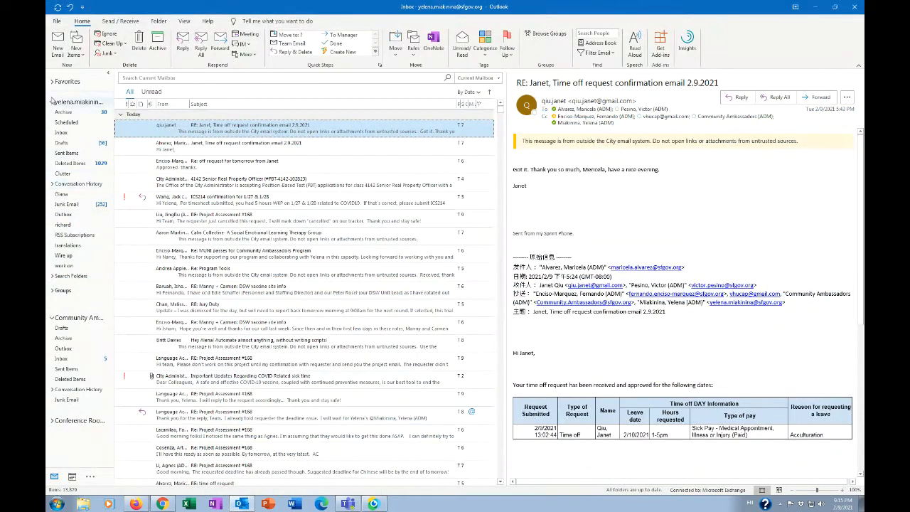
pyautogui.click(56, 47)
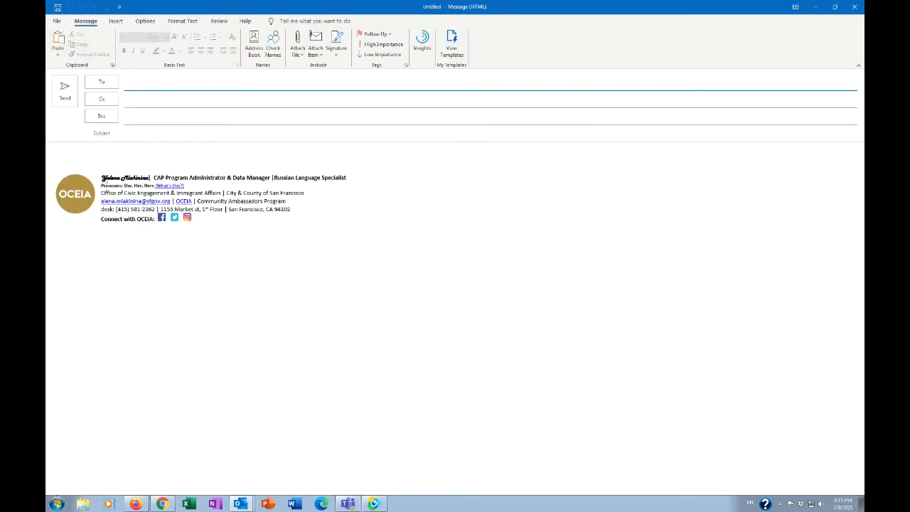
pyautogui.click(111, 157)
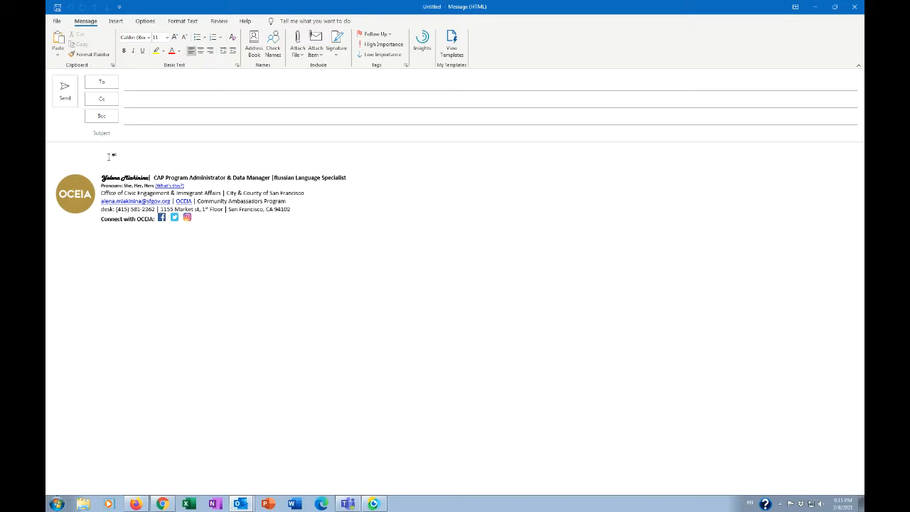
pyautogui.write('h')
pyautogui.write('Victor,')
pyautogui.press('Return')
# Write "Please review time off request from" with the employee's first name and paste the copied request table below it
pyautogui.write('Ple')
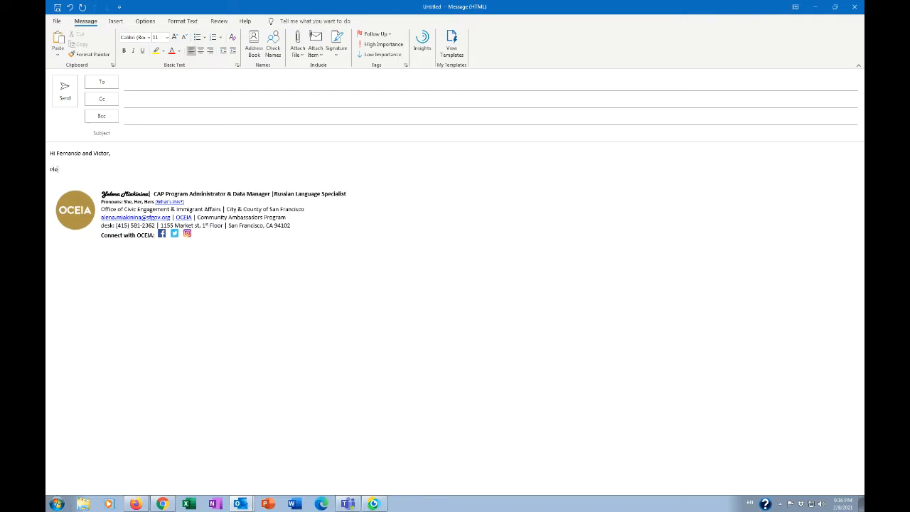
pyautogui.write('ase review time off request from')
pyautogui.write('Jano')
pyautogui.press('Return')
pyautogui.press('Return')
pyautogui.hotkey('ctrl', 'v')
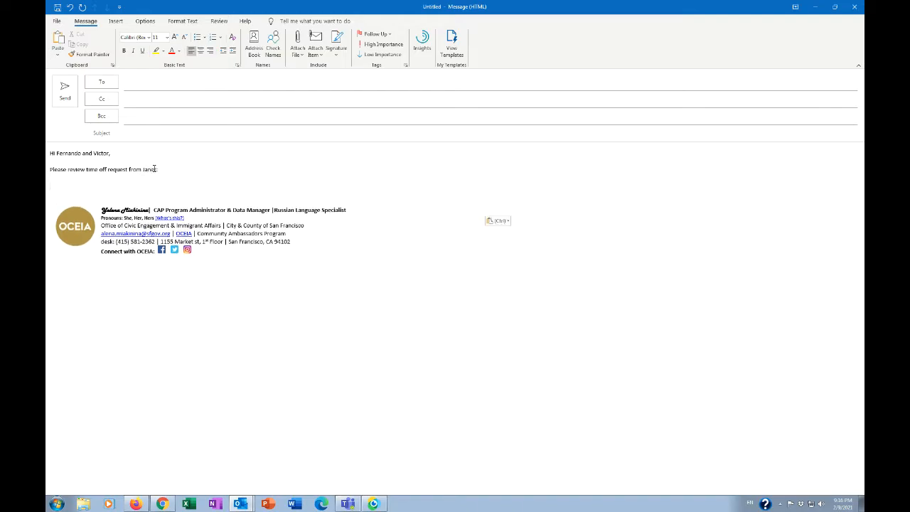
# Close the email under the table with "Best," and the sender's first name
pyautogui.press('Return')
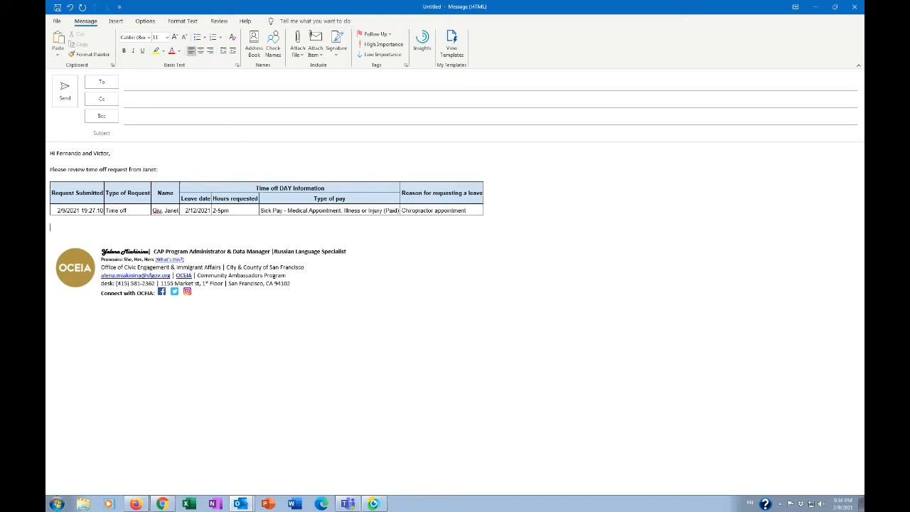
pyautogui.write('Best,')
pyautogui.press('Return')
pyautogui.write('Yelena')
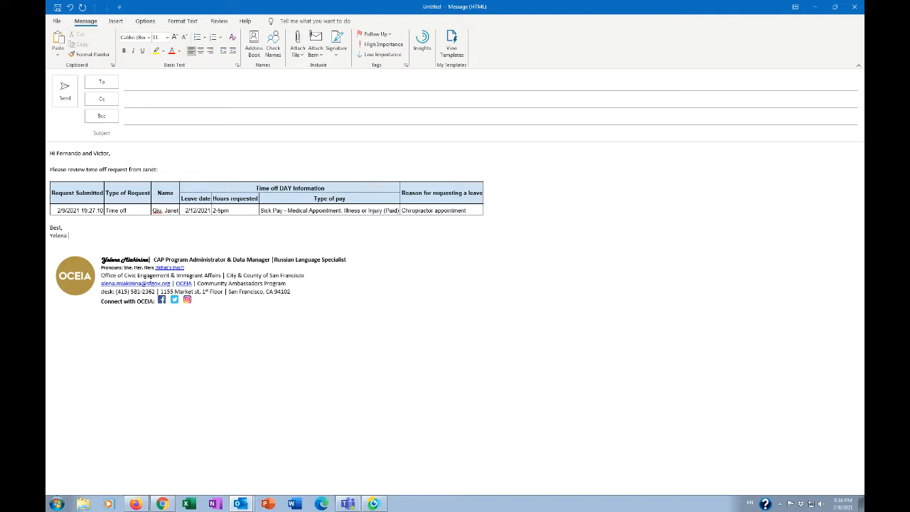
# Set the email's subject to "time off request"
pyautogui.click(137, 136)
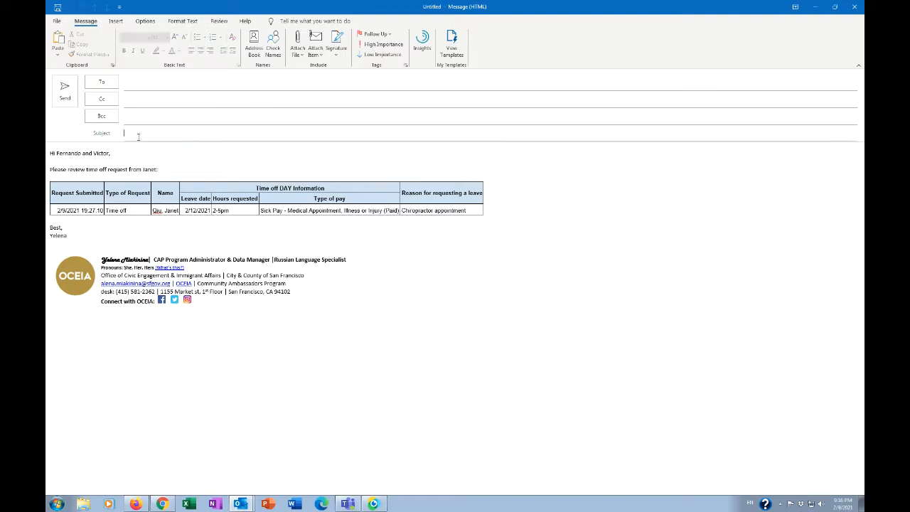
pyautogui.write('time')
pyautogui.write('quest')
# Address the email to the program manager and the two team leads from the suggested contacts and send it
pyautogui.click(148, 85)
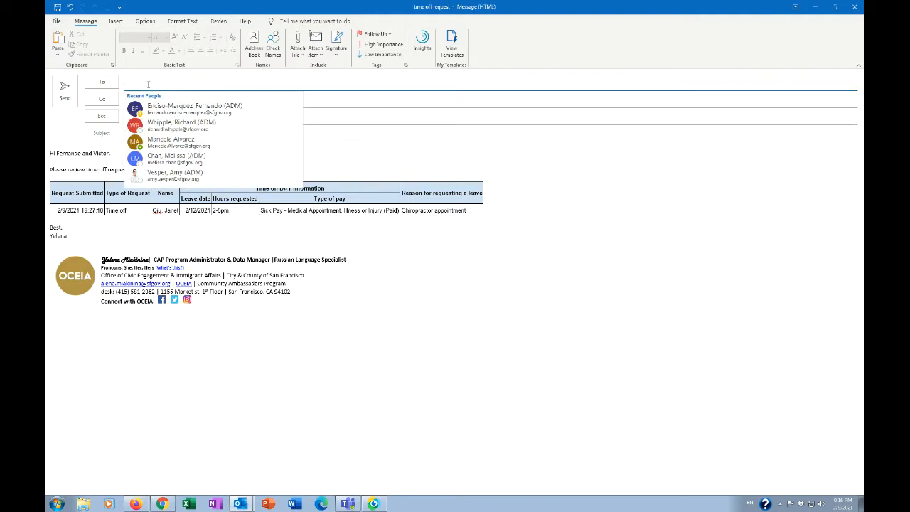
pyautogui.click(172, 106)
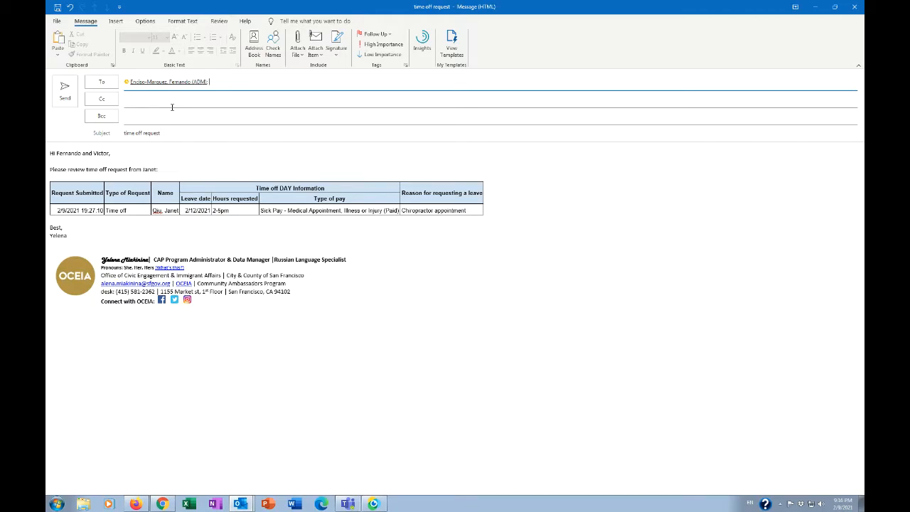
pyautogui.write('vp')
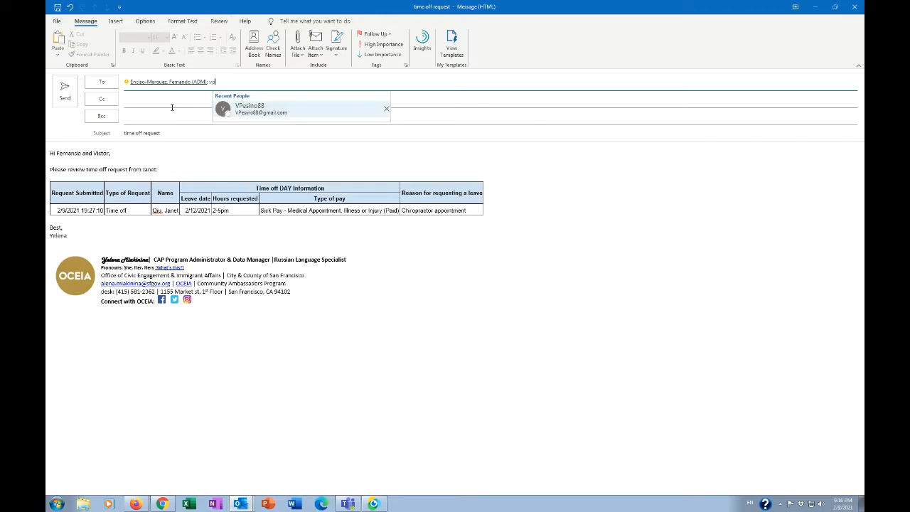
pyautogui.click(254, 106)
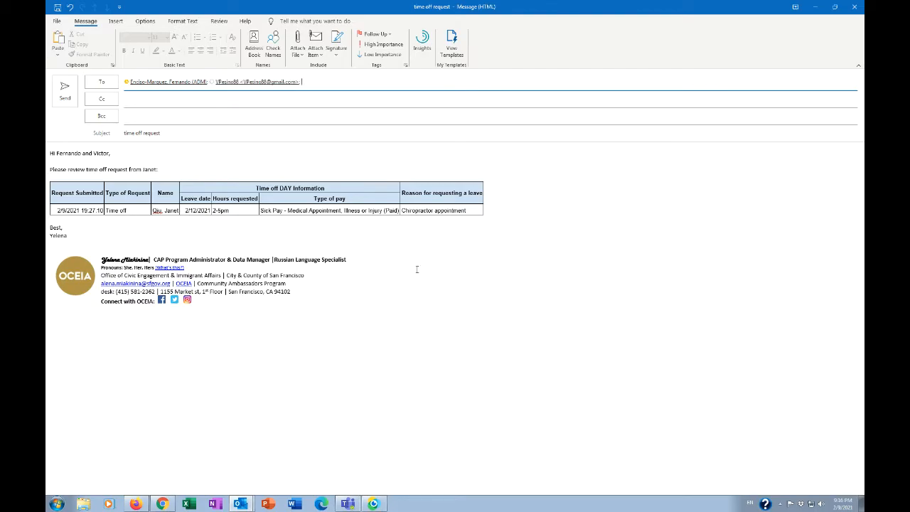
pyautogui.write('vin')
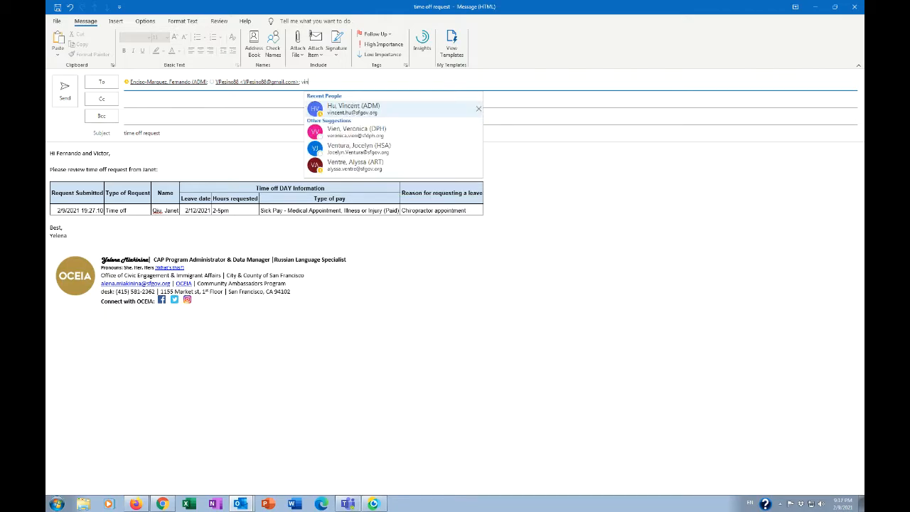
pyautogui.click(362, 112)
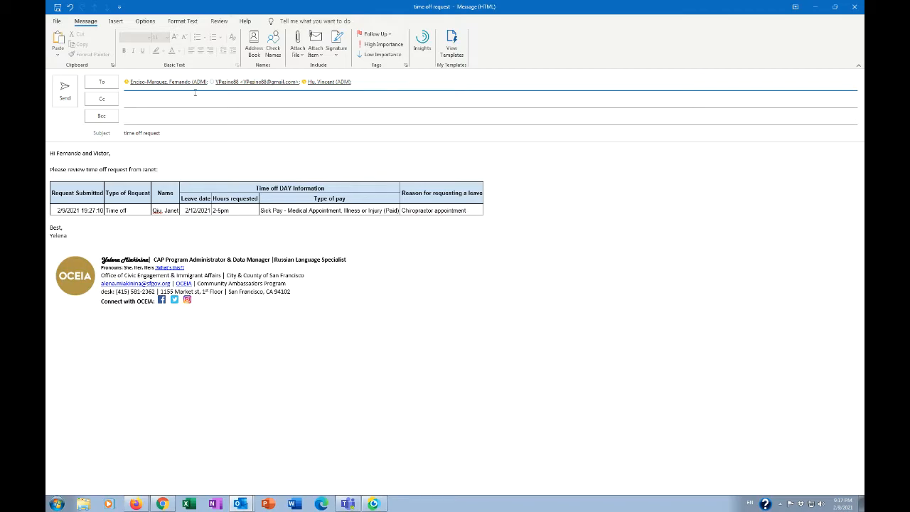
pyautogui.click(69, 101)
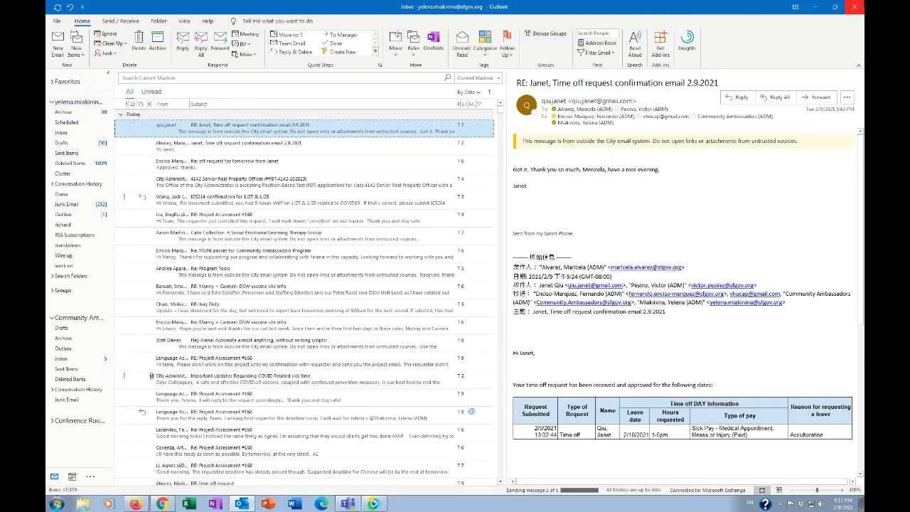
# Return to the browser and review the CAP Dashboard FAQ on how schedule adjustments are processed
pyautogui.click(818, 7)
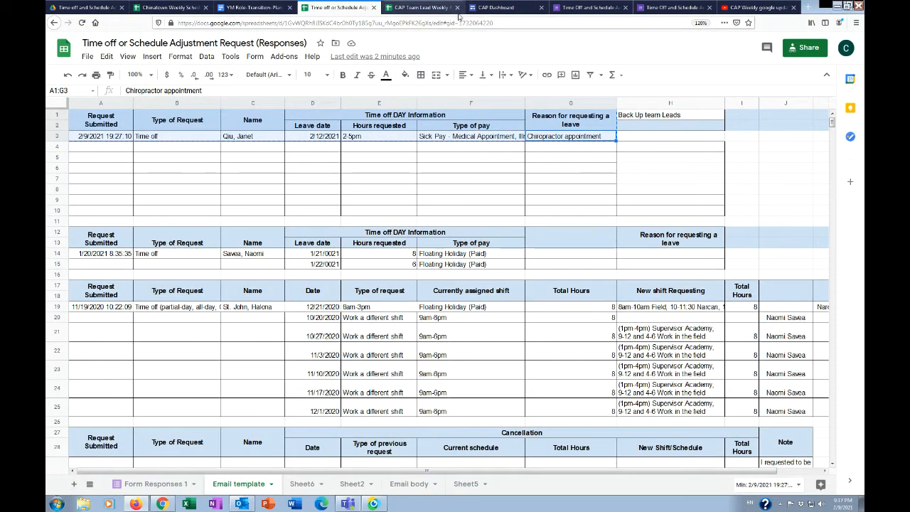
pyautogui.click(491, 8)
pyautogui.scroll(-5, 163, 196)
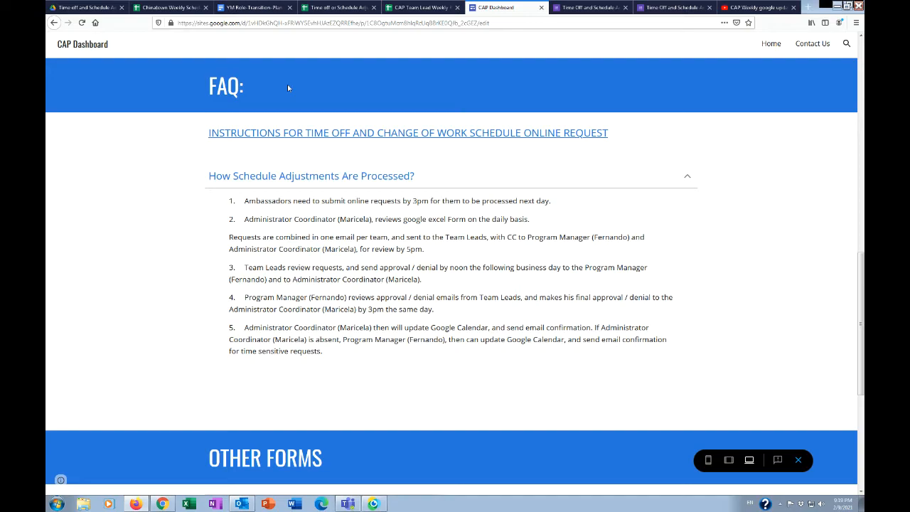
# Review the latest time-off request in Form Responses 1, including its approval status and requested day columns
pyautogui.click(339, 7)
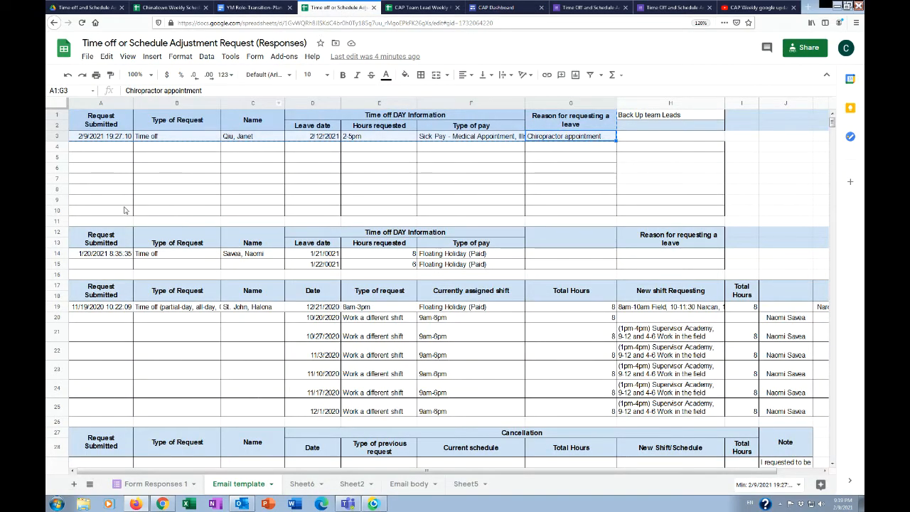
pyautogui.click(152, 483)
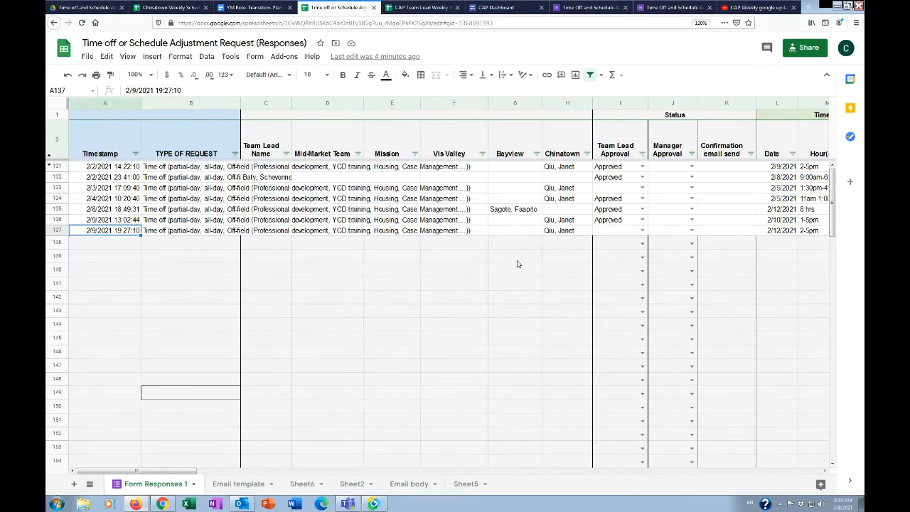
pyautogui.moveTo(179, 472); pyautogui.dragTo(339, 498)
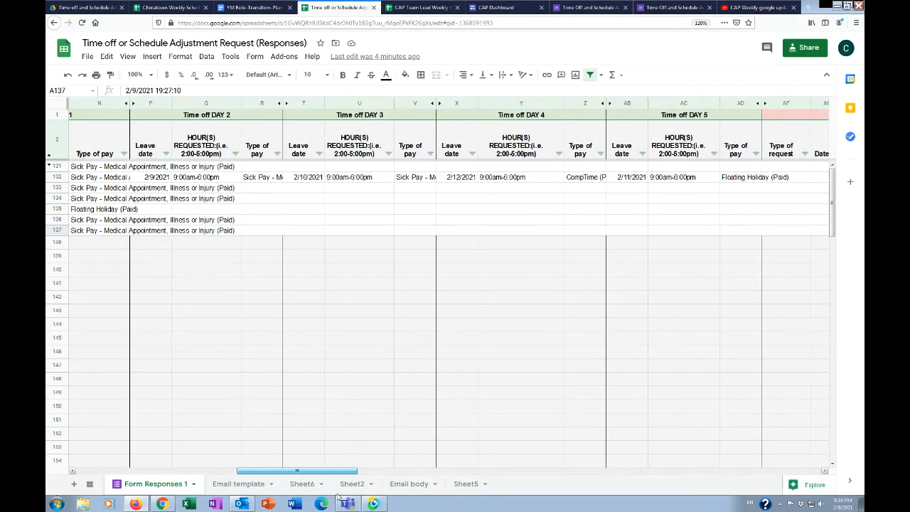
pyautogui.moveTo(339, 498); pyautogui.dragTo(116, 501)
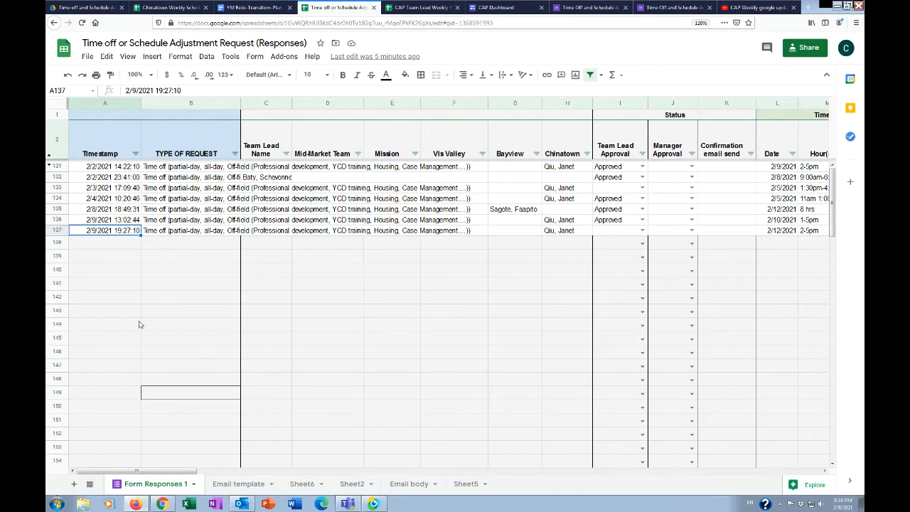
pyautogui.moveTo(115, 470); pyautogui.dragTo(243, 495)
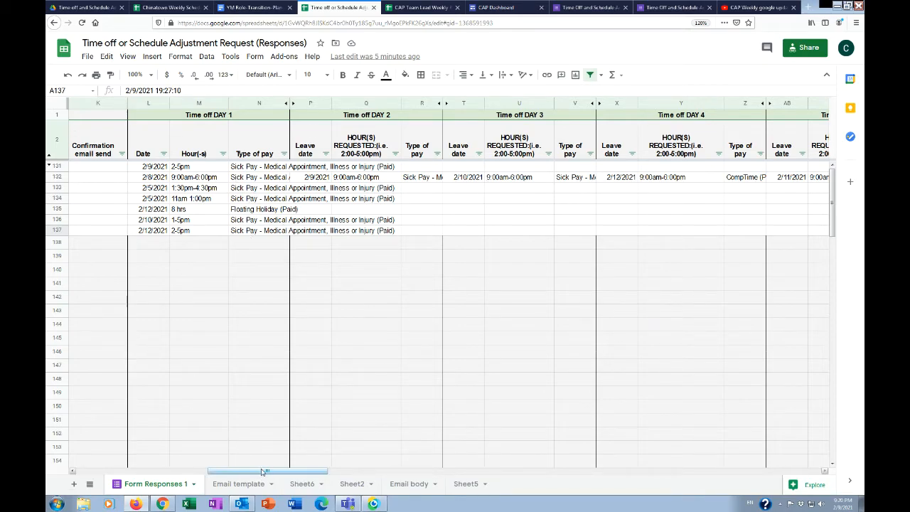
pyautogui.moveTo(262, 475); pyautogui.dragTo(262, 475)
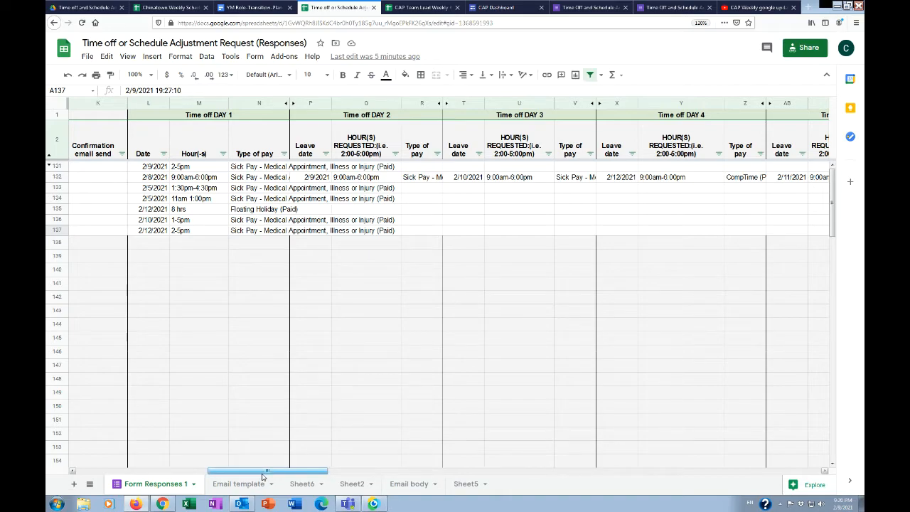
pyautogui.moveTo(262, 476); pyautogui.dragTo(128, 480)
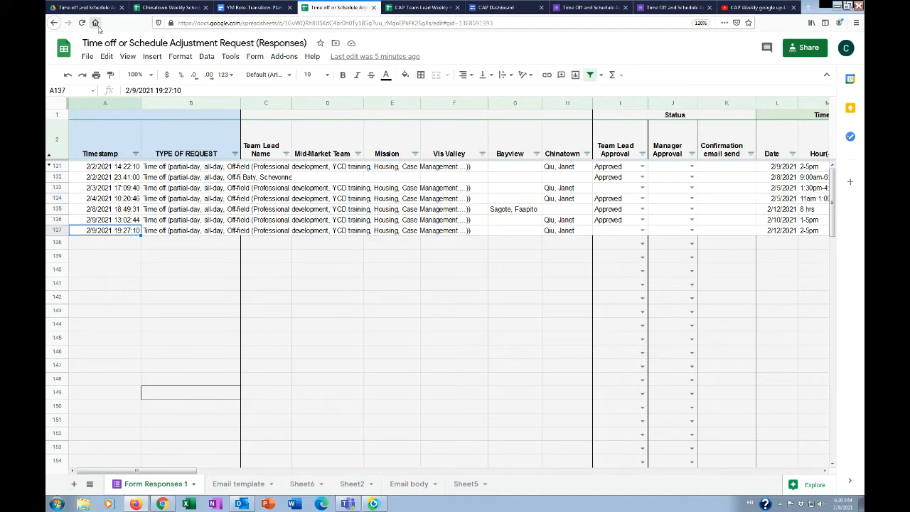
# In the Chinatown Weekly Schedule, change the requesting employee's Friday 2/12 schedule to 8am - 2pm
pyautogui.click(169, 8)
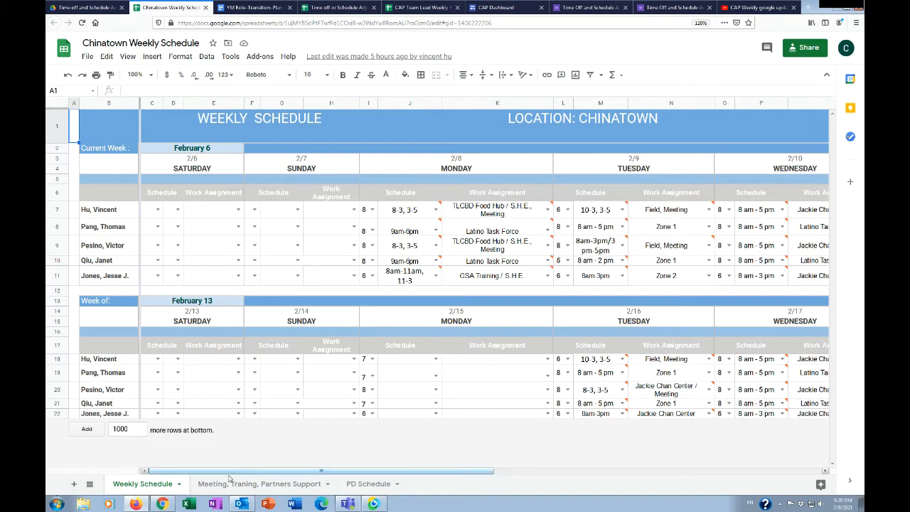
pyautogui.moveTo(233, 472); pyautogui.dragTo(604, 490)
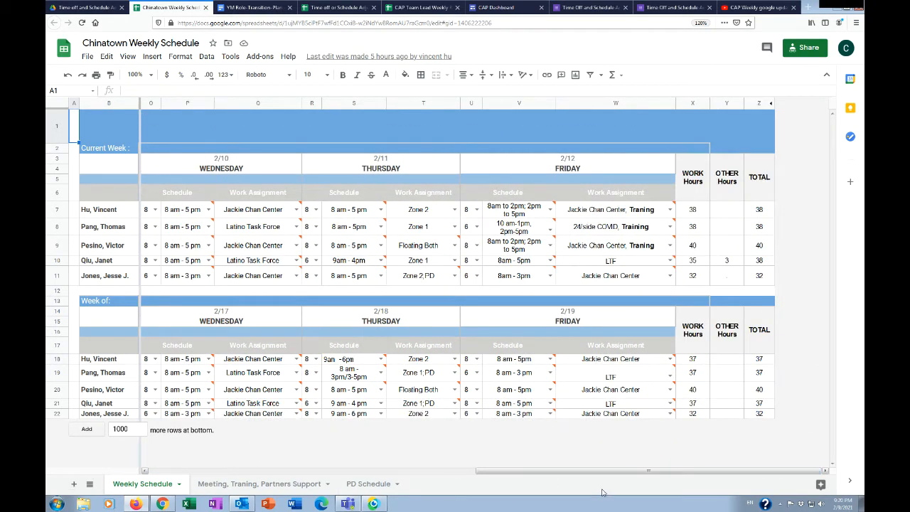
pyautogui.click(575, 266)
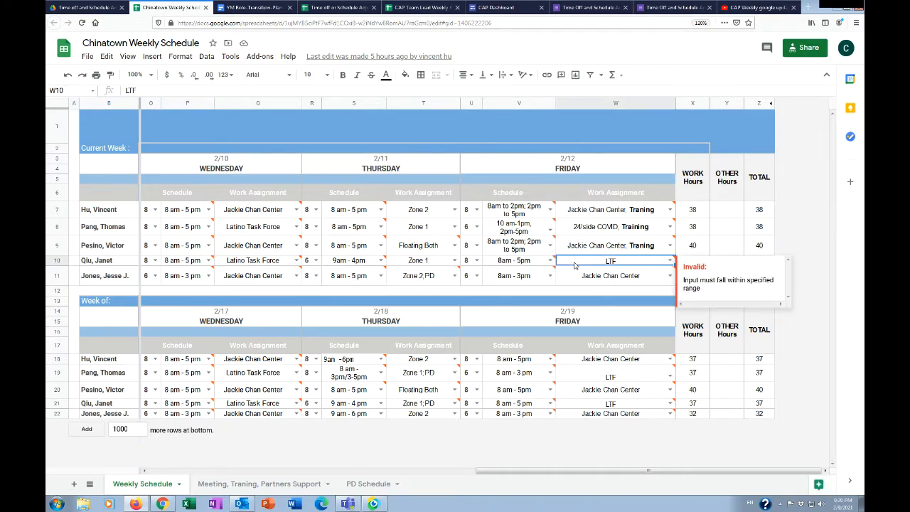
pyautogui.moveTo(613, 264); pyautogui.dragTo(617, 271)
pyautogui.click(625, 261)
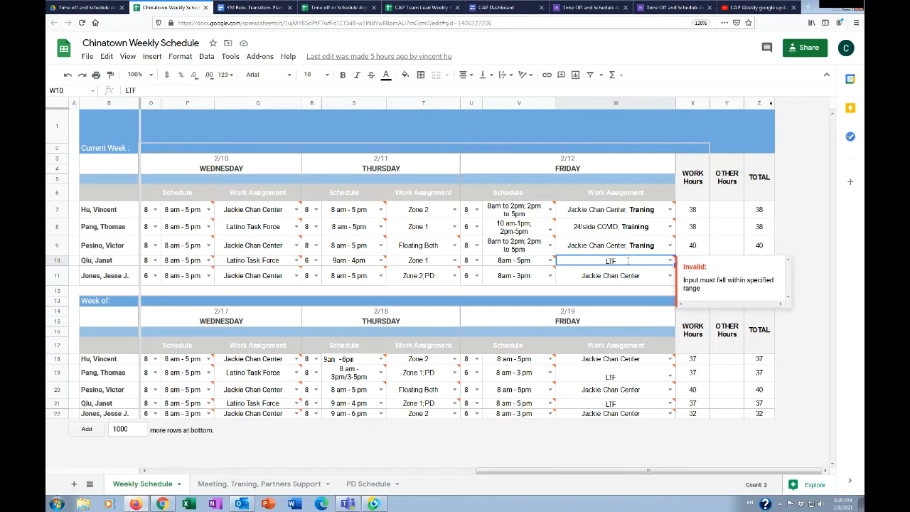
pyautogui.doubleClick(628, 260)
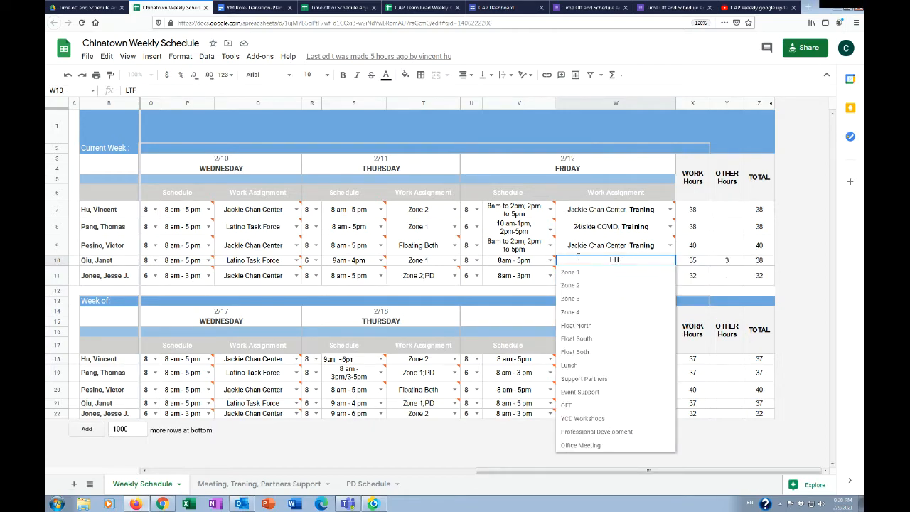
pyautogui.doubleClick(530, 265)
pyautogui.click(524, 260)
pyautogui.press('BackSpace')
pyautogui.write('2')
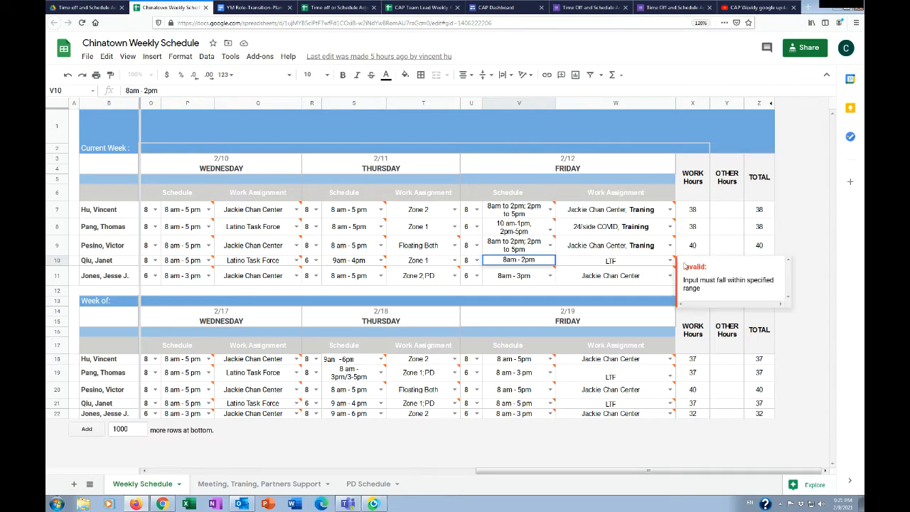
pyautogui.click(627, 292)
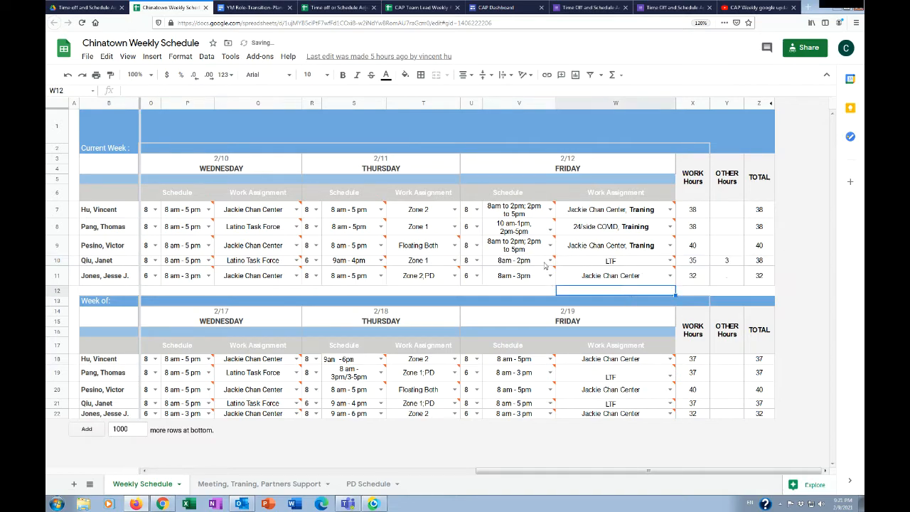
# Set the same employee's Friday 2/12 hours to 5 and the current week's OTHER Hours to 6
pyautogui.click(471, 261)
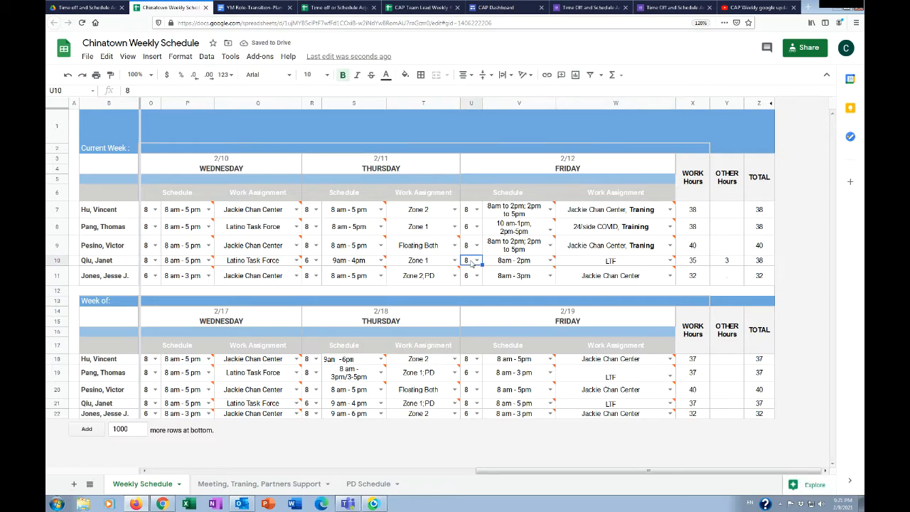
pyautogui.write('5')
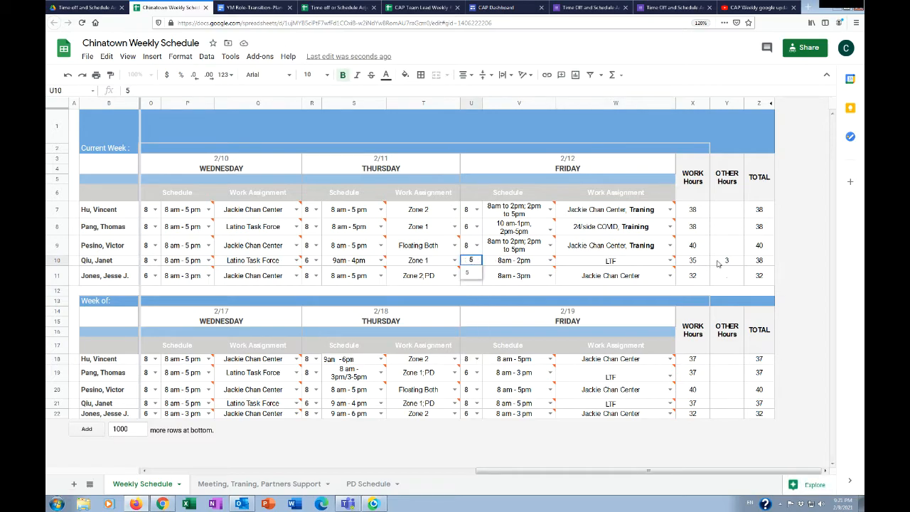
pyautogui.click(726, 262)
pyautogui.write('6')
pyautogui.press('Return')
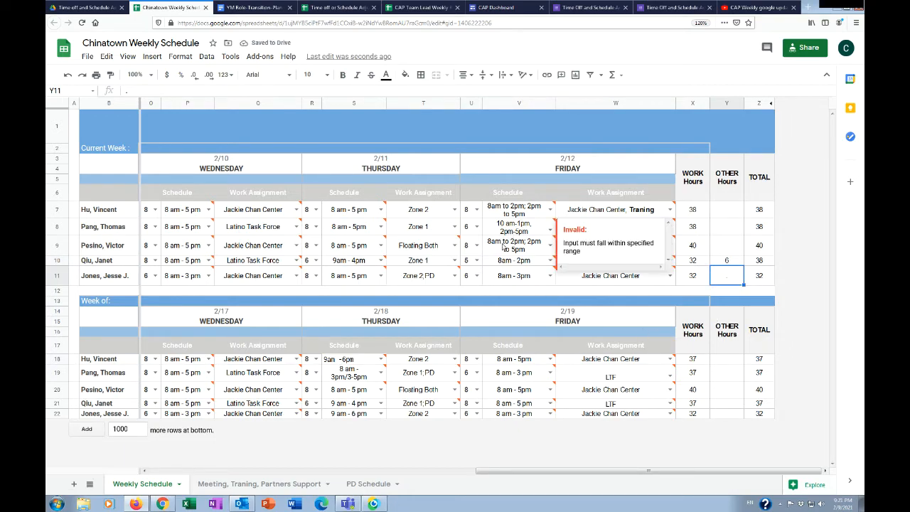
pyautogui.moveTo(486, 263)
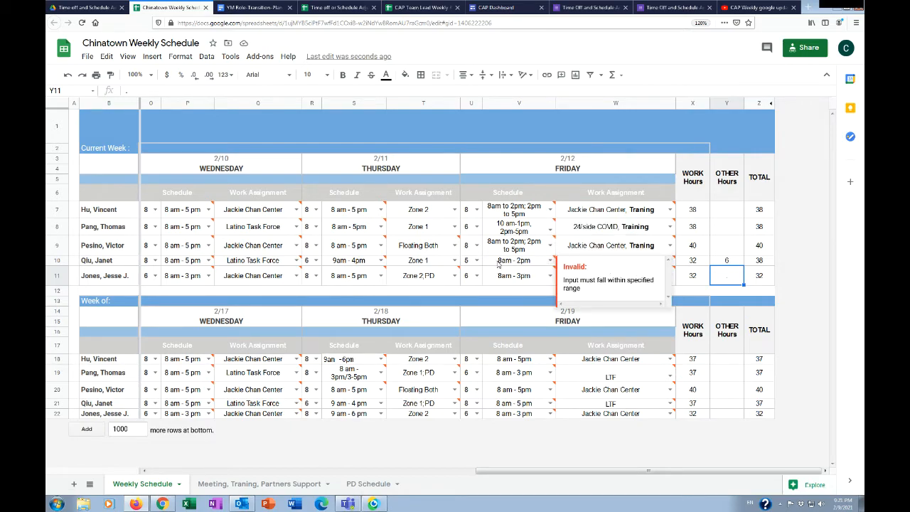
pyautogui.click(494, 292)
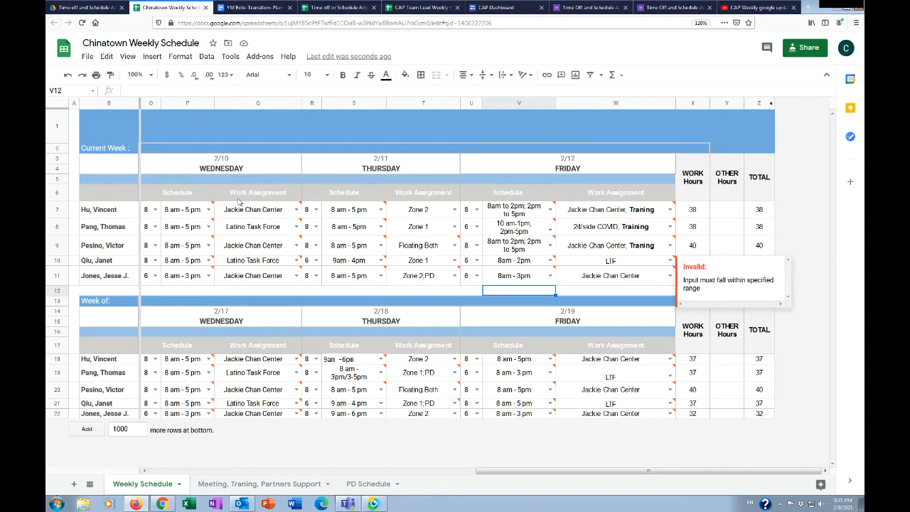
# Open the Mission Weekly Schedule from the 2 Week Schedule folder within CAP Forms in Google Drive
pyautogui.click(92, 9)
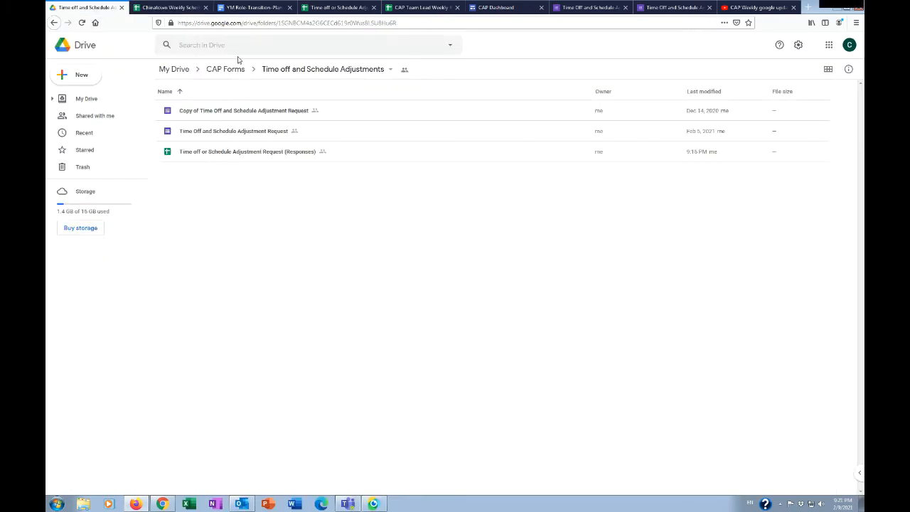
pyautogui.click(219, 71)
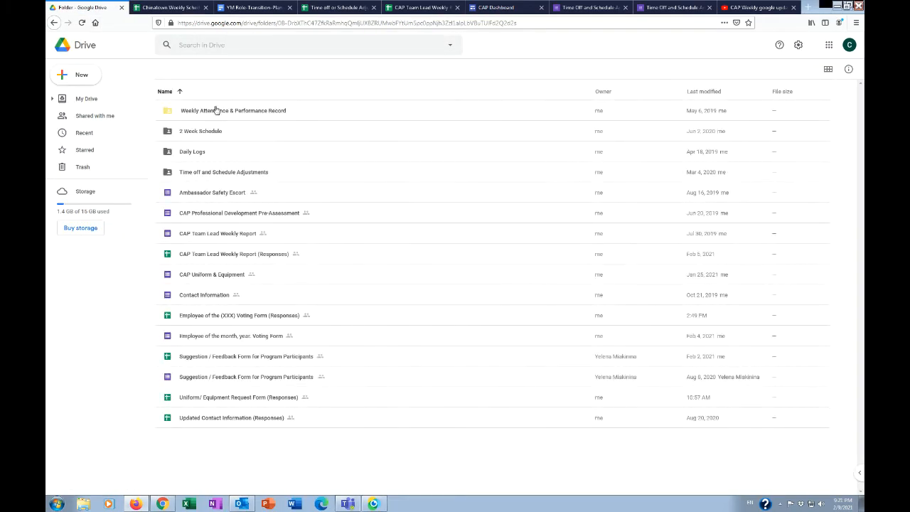
pyautogui.click(217, 131)
pyautogui.doubleClick(216, 132)
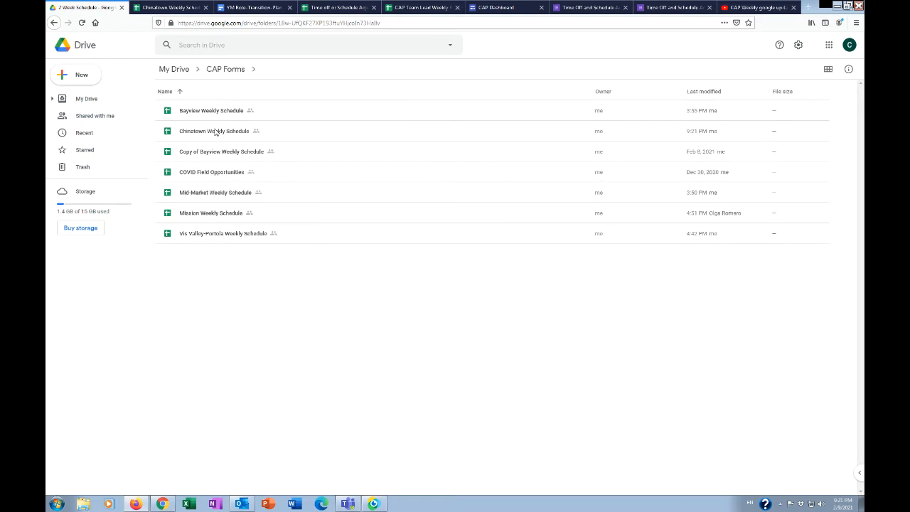
pyautogui.doubleClick(206, 216)
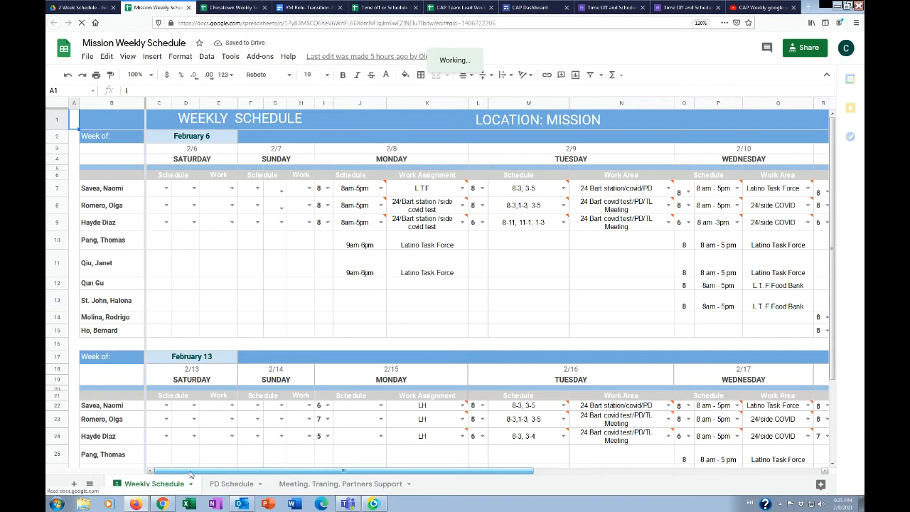
# Check the requesting employee's Friday 2/12 shift in the Mission schedule and return to the Chinatown Weekly Schedule
pyautogui.moveTo(191, 472); pyautogui.dragTo(521, 506)
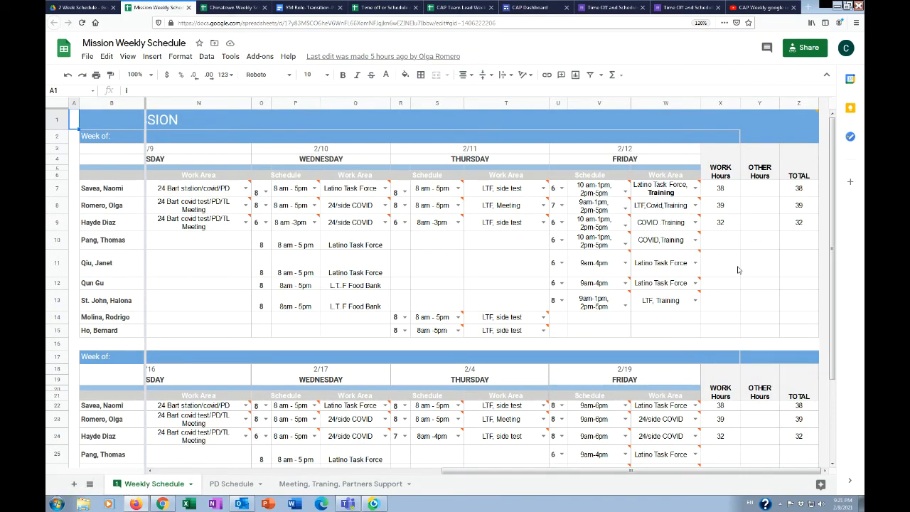
pyautogui.click(601, 268)
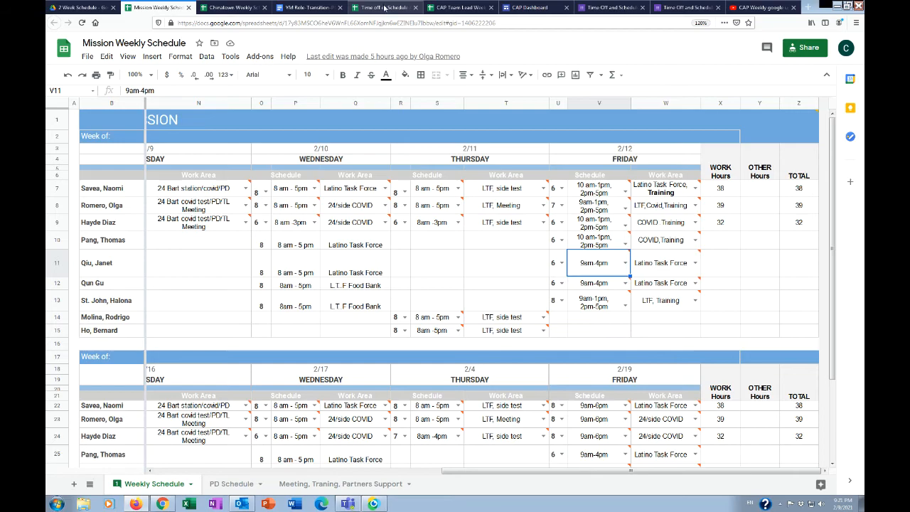
pyautogui.click(210, 6)
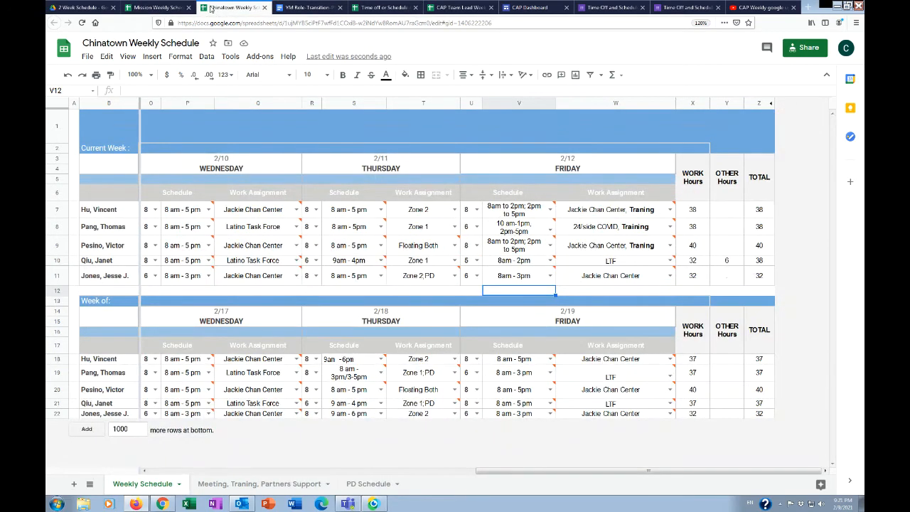
# In the Chinatown schedule, change the requesting employee's Friday 2/12 shift to 9am - 2pm and the hours for that day to 4
pyautogui.doubleClick(503, 260)
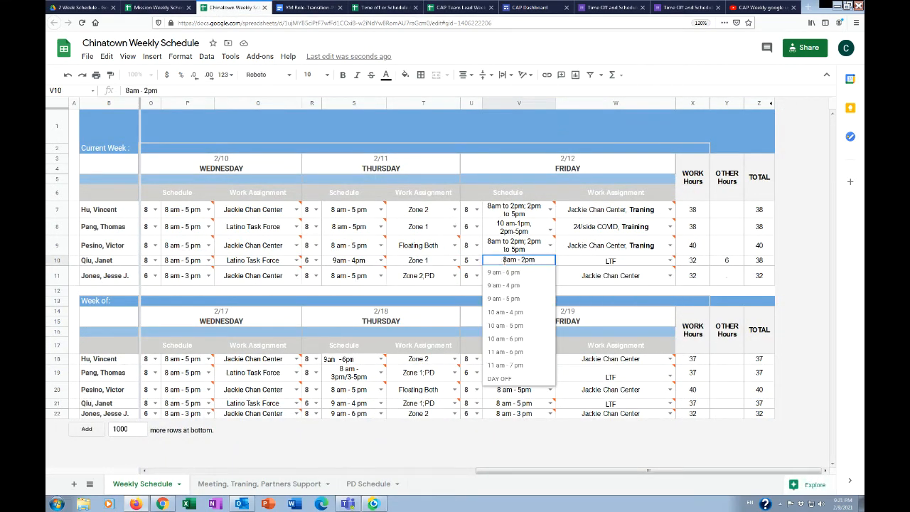
pyautogui.press('BackSpace')
pyautogui.write('9')
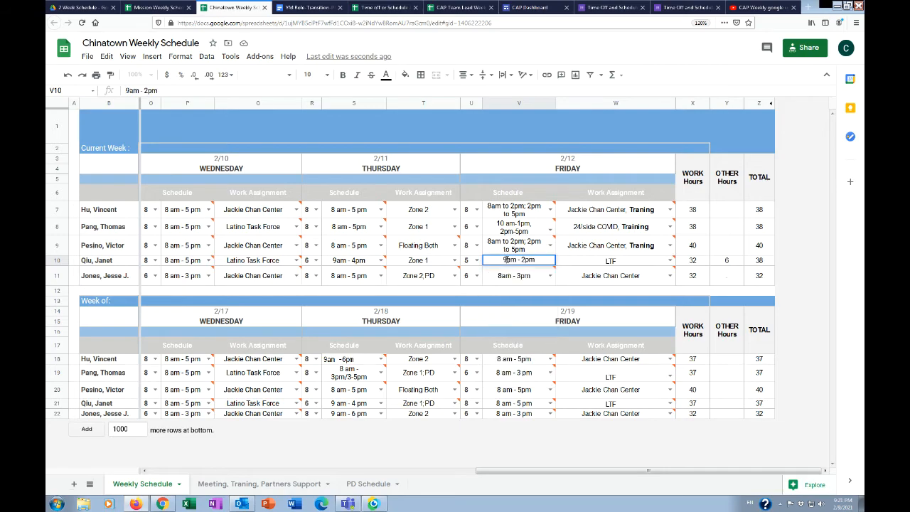
pyautogui.click(469, 262)
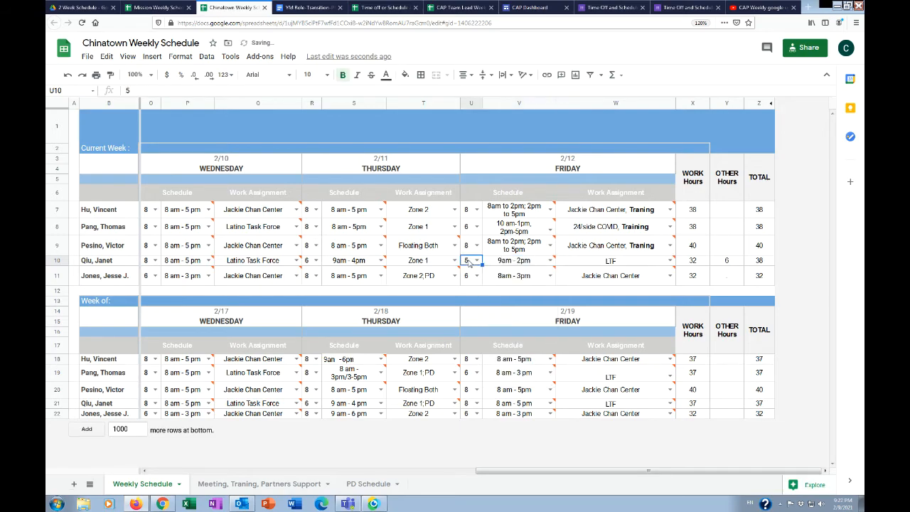
pyautogui.write('4')
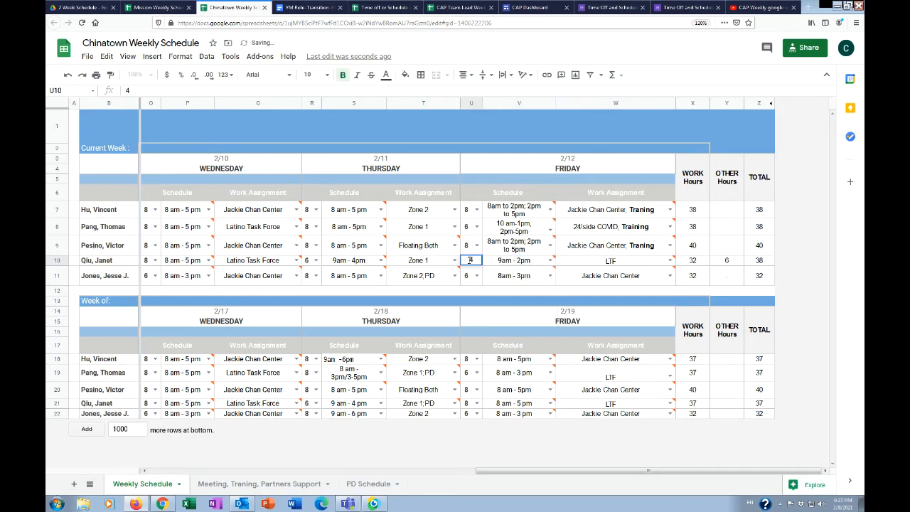
# Set the same employee's OTHER Hours for the current week to 7
pyautogui.click(727, 263)
pyautogui.write('7')
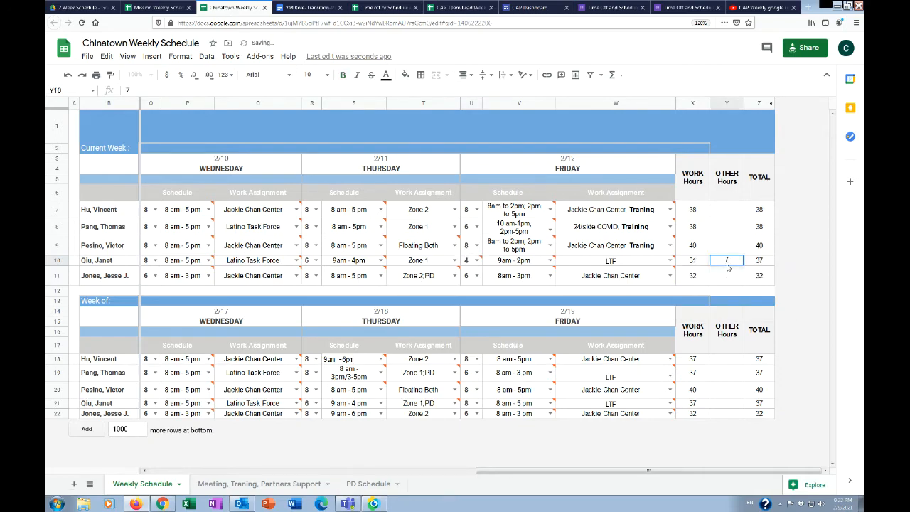
pyautogui.click(588, 278)
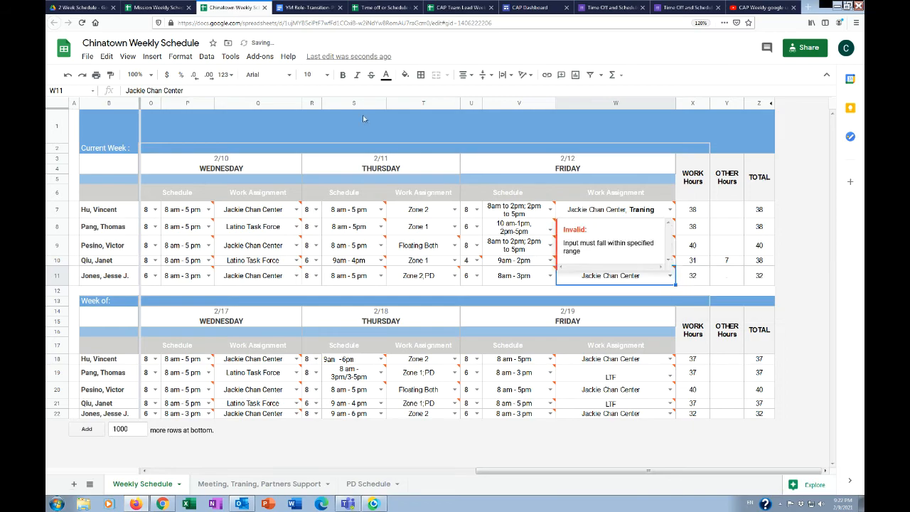
# In the Mission Weekly Schedule, change the requesting employee's Friday 2/12 shift to 9am-2pm and the hours for that day to 4
pyautogui.click(156, 8)
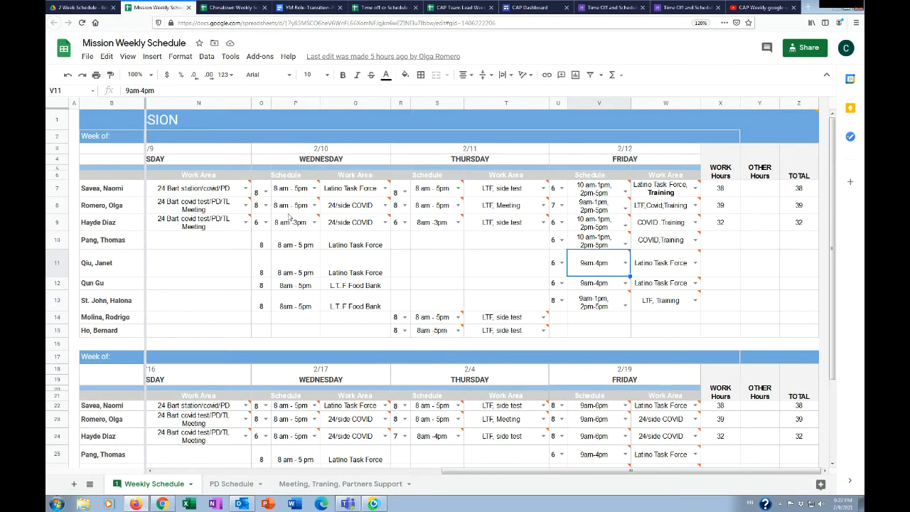
pyautogui.doubleClick(599, 263)
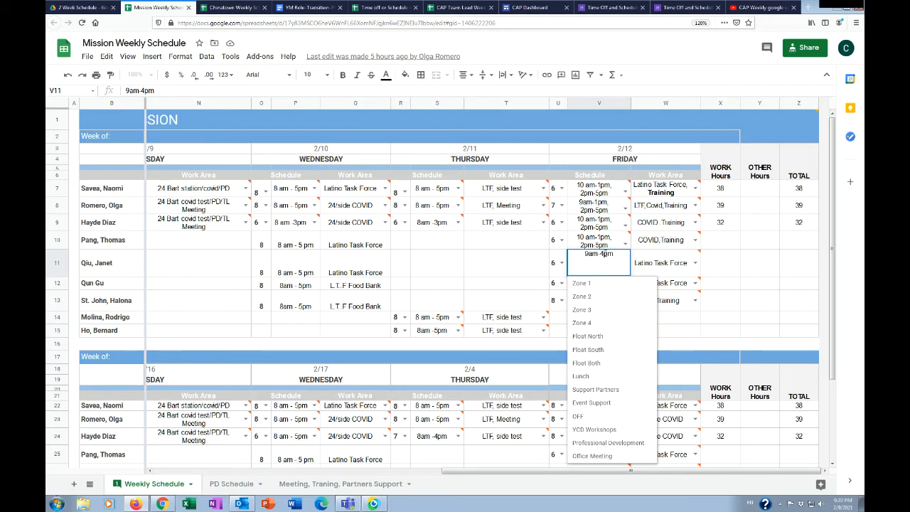
pyautogui.press('BackSpace')
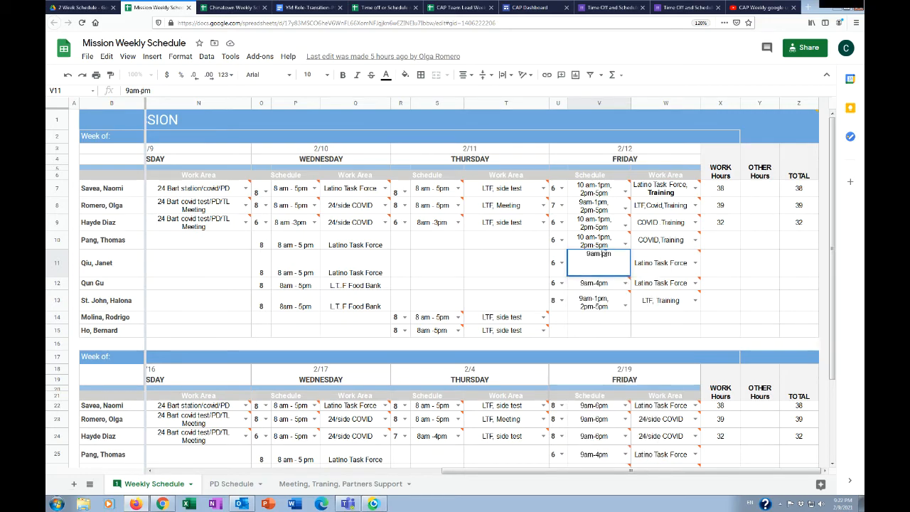
pyautogui.write('2')
pyautogui.click(555, 265)
pyautogui.press('Down')
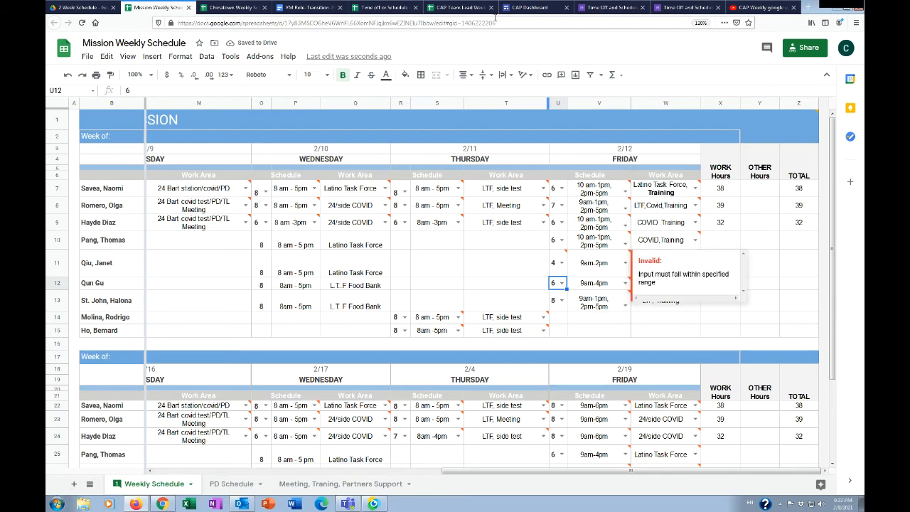
# Return to the Chinatown Weekly Schedule to review the requesting employee's updated row
pyautogui.click(237, 8)
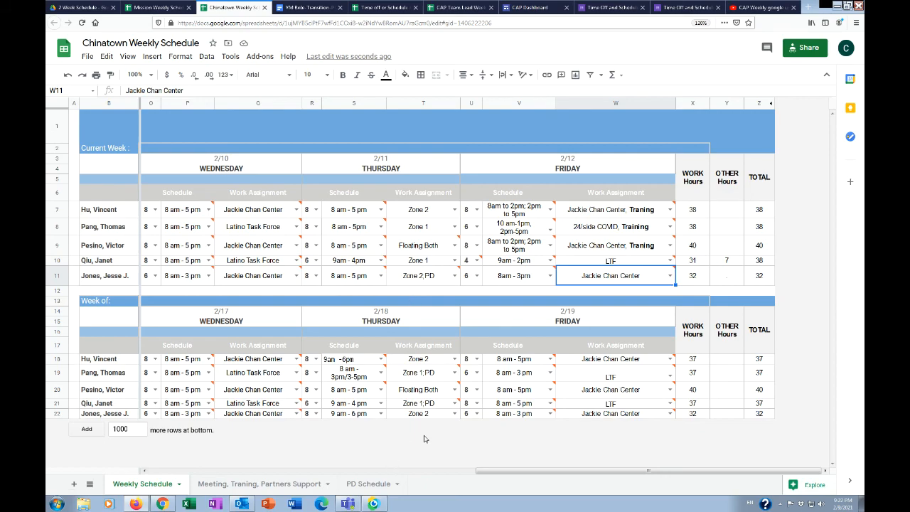
pyautogui.click(376, 504)
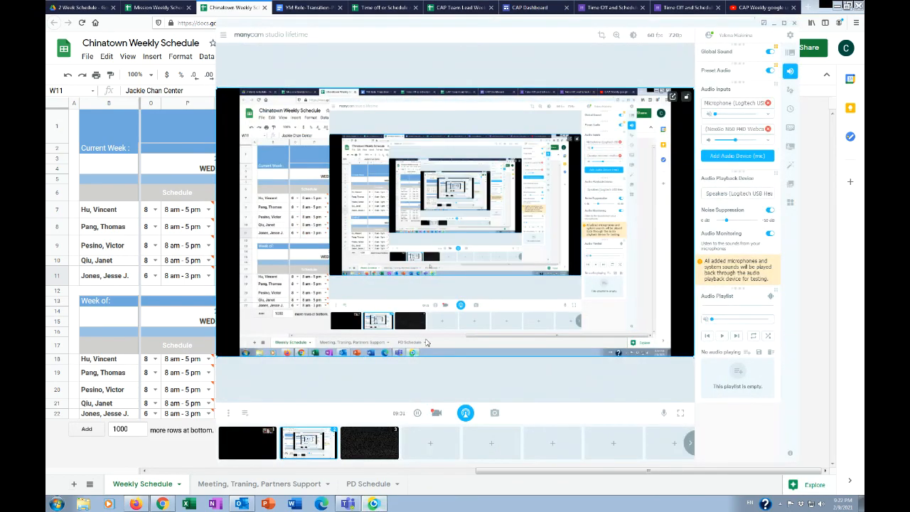